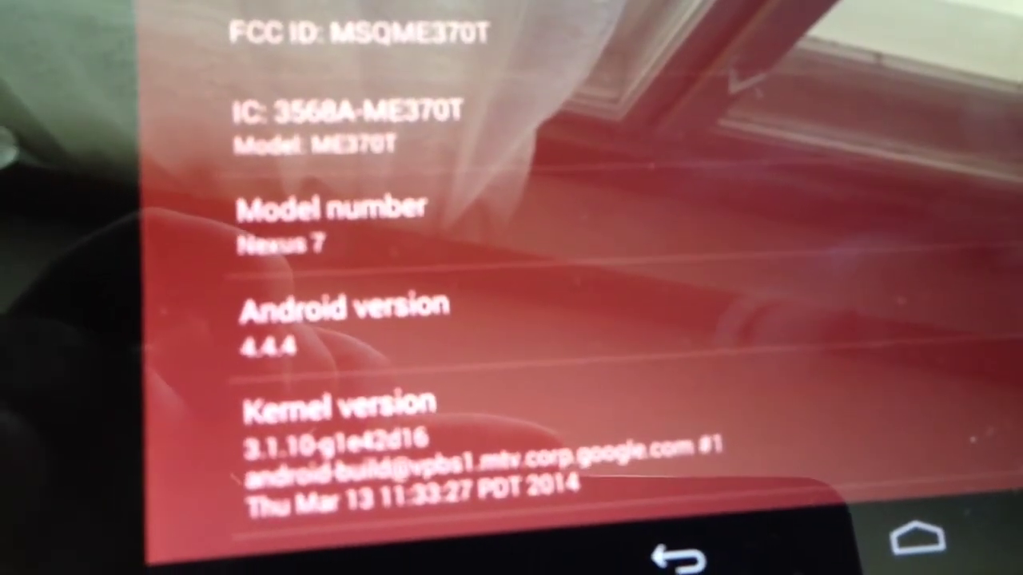
# Step: Review the tablet's model number, Android version and kernel version in the About tablet information
pyautogui.scroll(3, 559, 320)
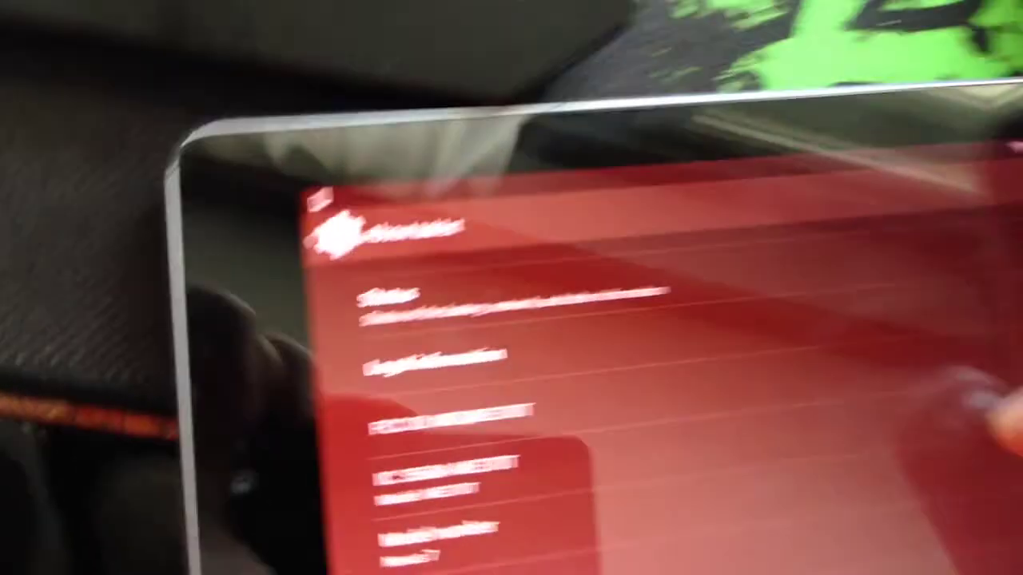
pyautogui.scroll(-2, 879, 280)
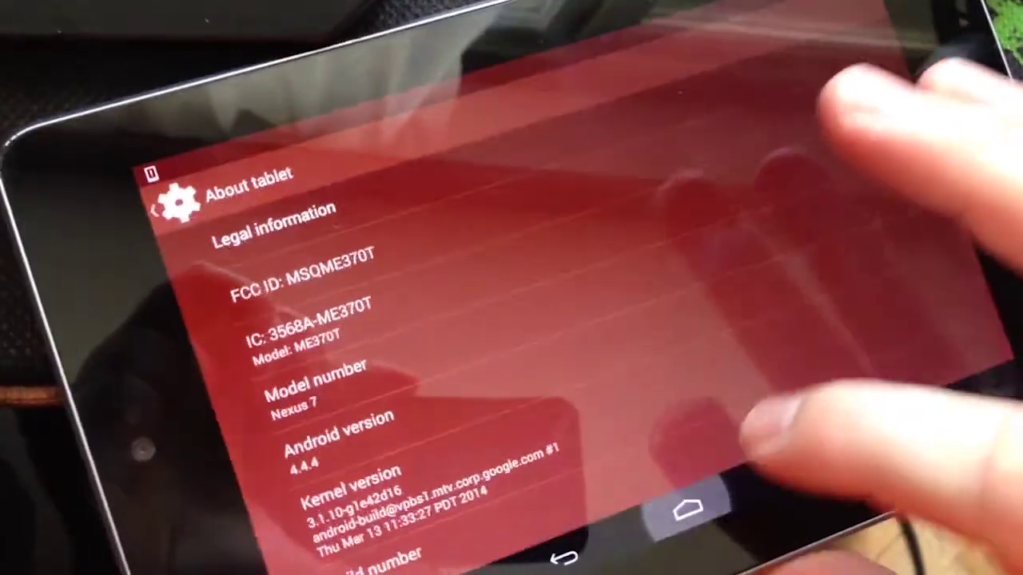
pyautogui.click(655, 563)
# Step: Look over the tablet's installed apps and return to the home screen
pyautogui.click(920, 187)
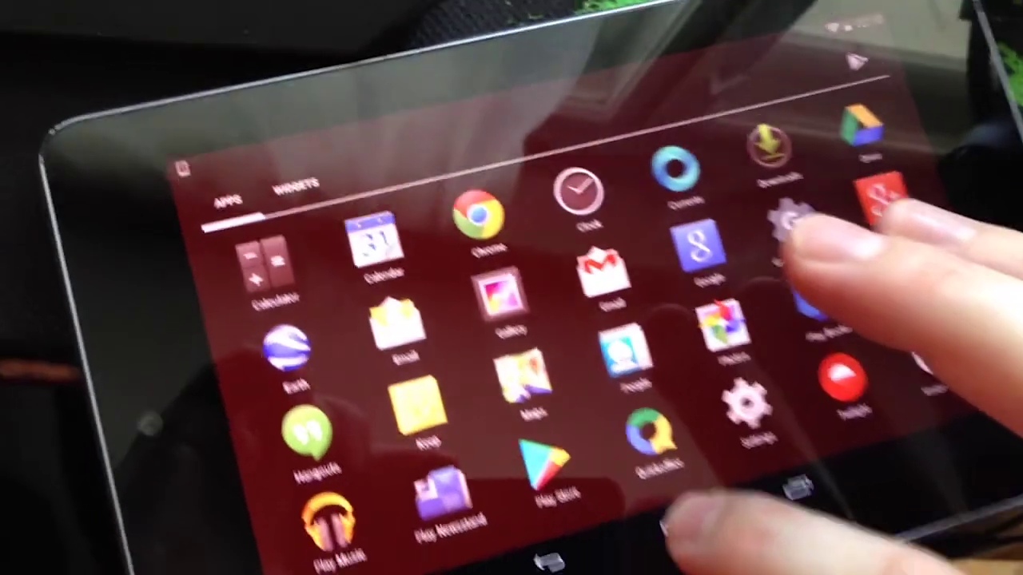
pyautogui.click(683, 510)
pyautogui.click(979, 318)
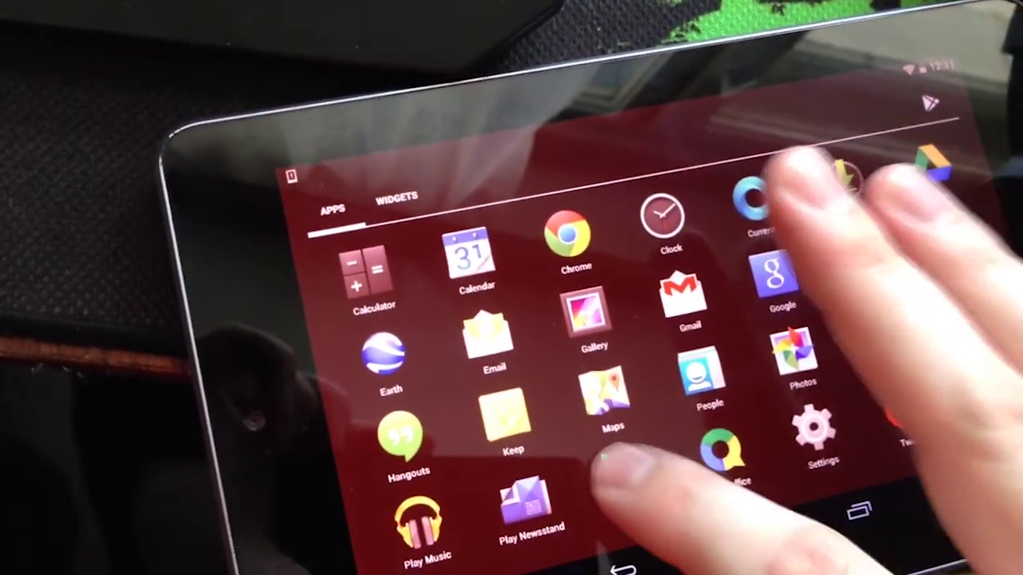
pyautogui.click(631, 556)
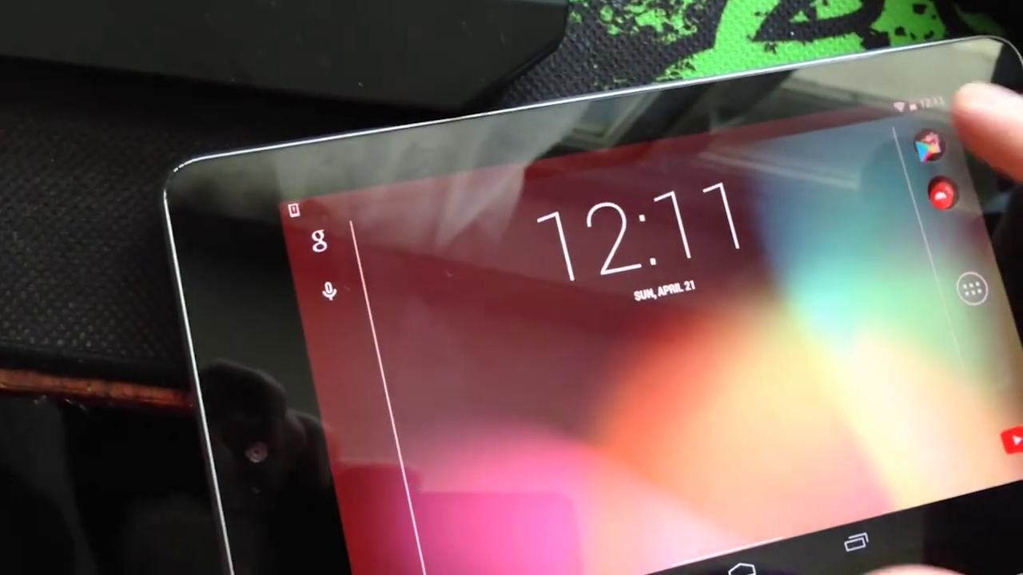
# Step: Open the home-screen folder holding Twilight and Volume Boost, and display the tablet's notifications
pyautogui.click(931, 155)
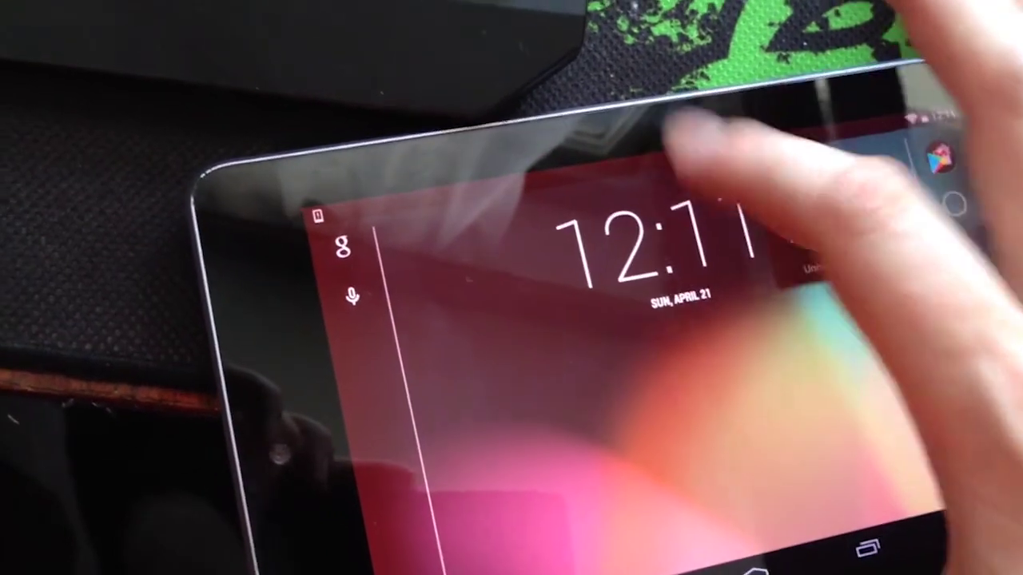
pyautogui.moveTo(695, 144); pyautogui.dragTo(695, 336)
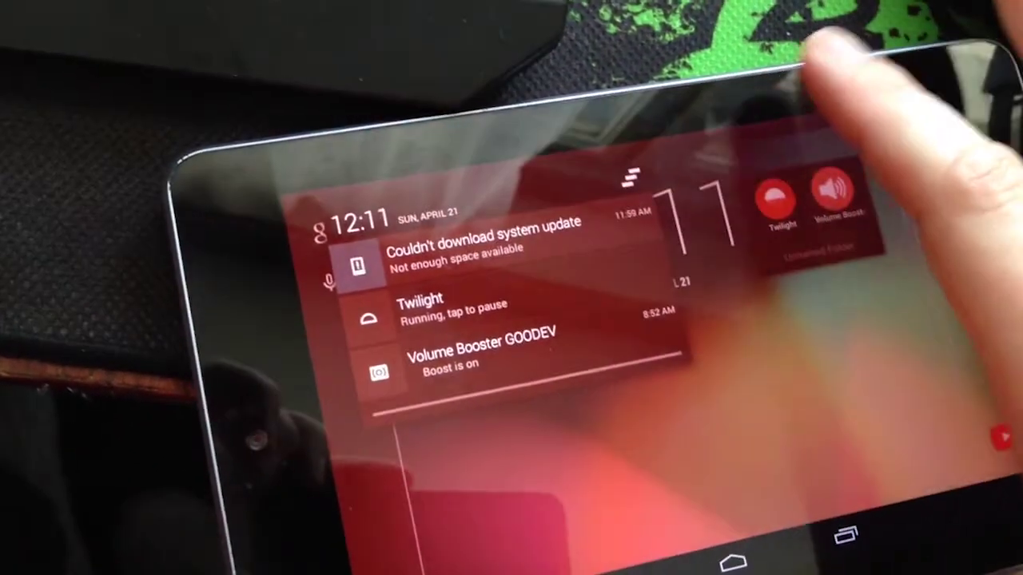
# Step: Set the tablet's screen brightness to maximum through quick settings and close the open app folder
pyautogui.click(642, 192)
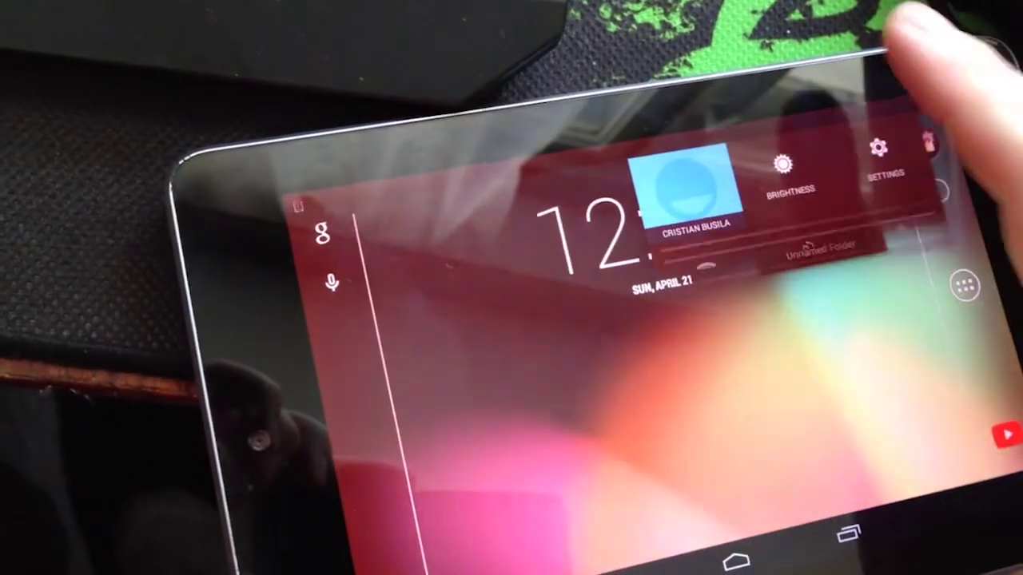
pyautogui.click(775, 164)
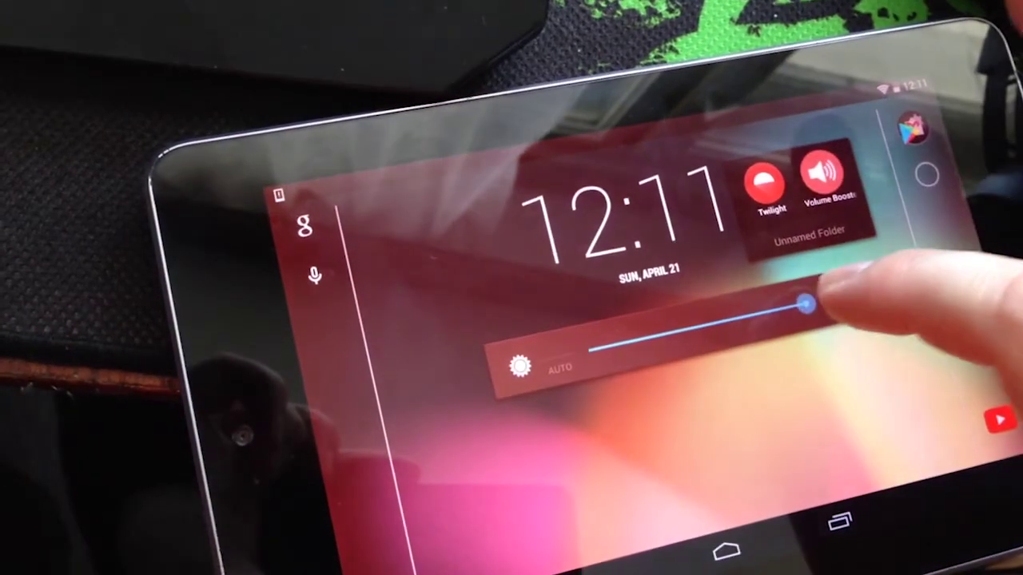
pyautogui.moveTo(751, 310); pyautogui.dragTo(802, 297)
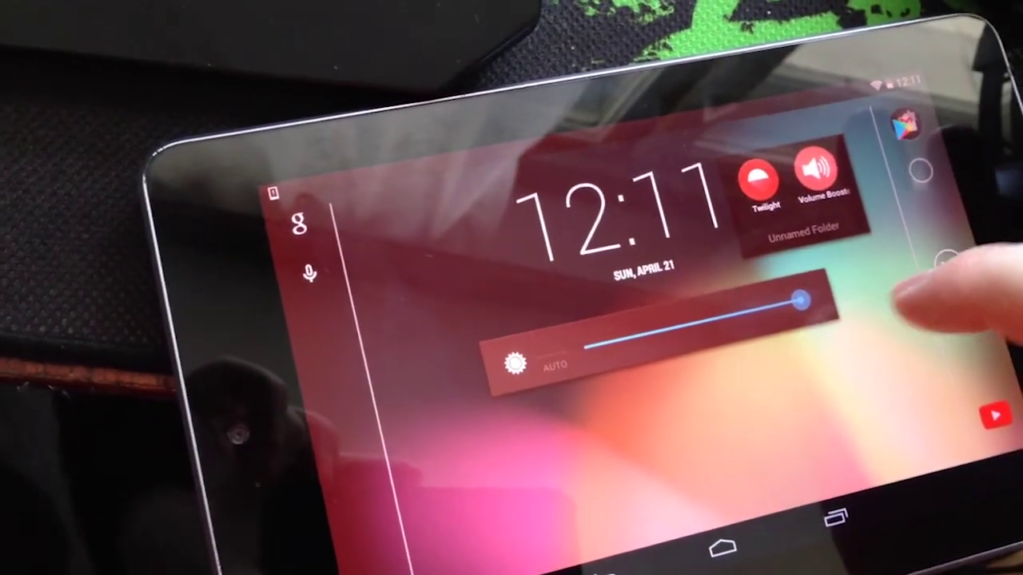
pyautogui.click(928, 177)
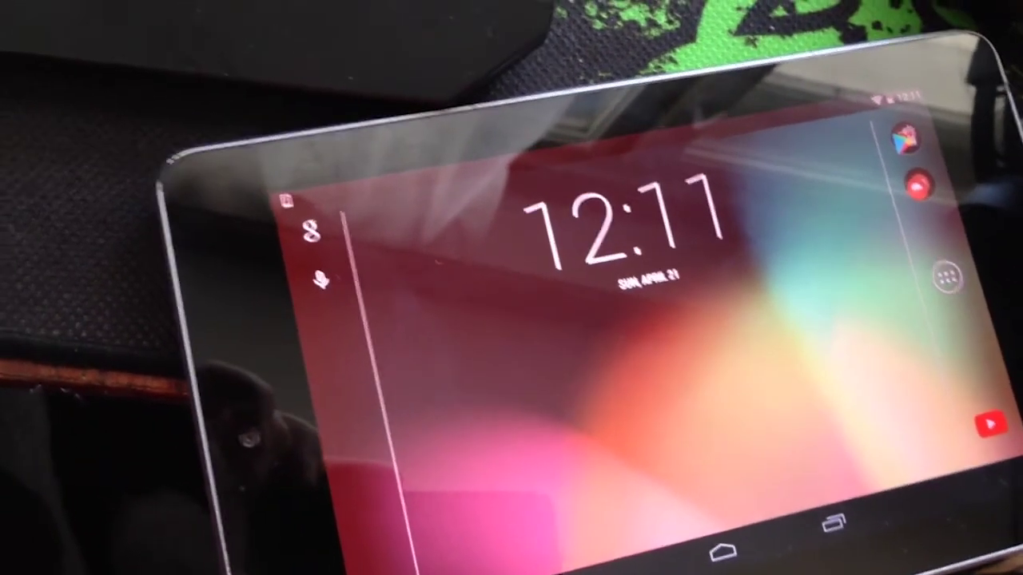
# Step: Show the full list of installed apps once more and go back to the home screen
pyautogui.click(940, 271)
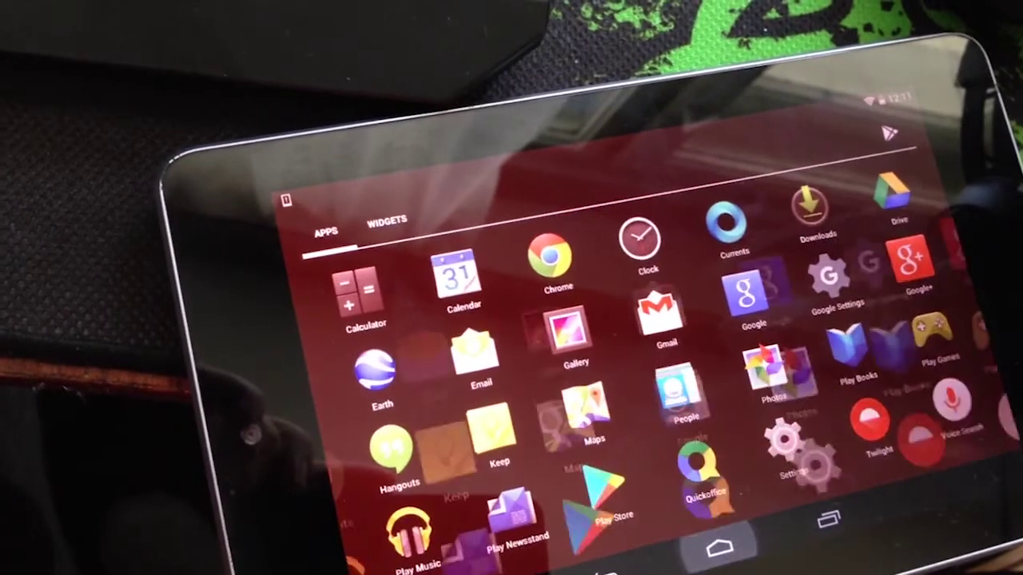
pyautogui.click(720, 545)
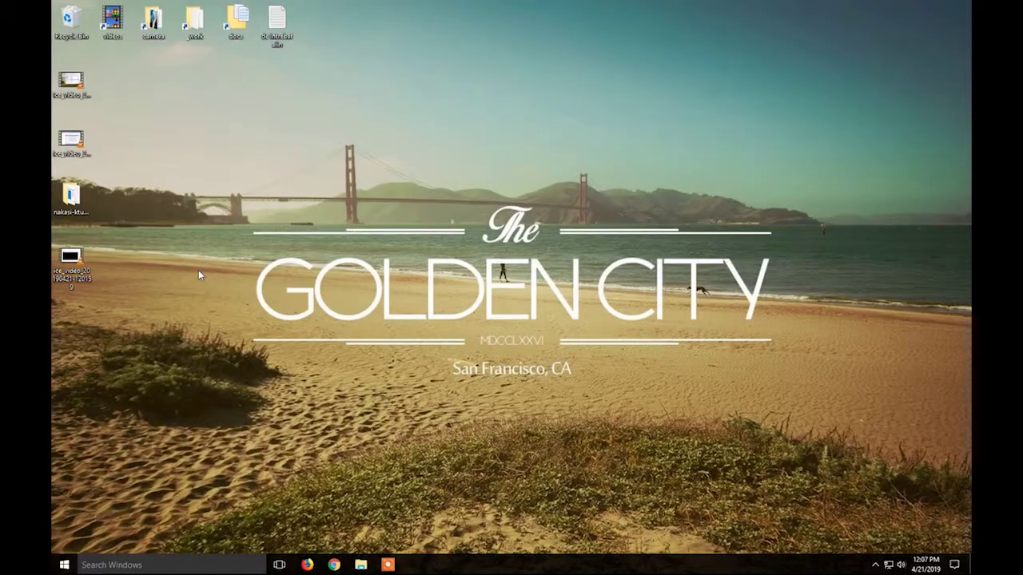
# Step: Open the nakasi-ktu84p folder from the Windows desktop to view its files
pyautogui.doubleClick(88, 205)
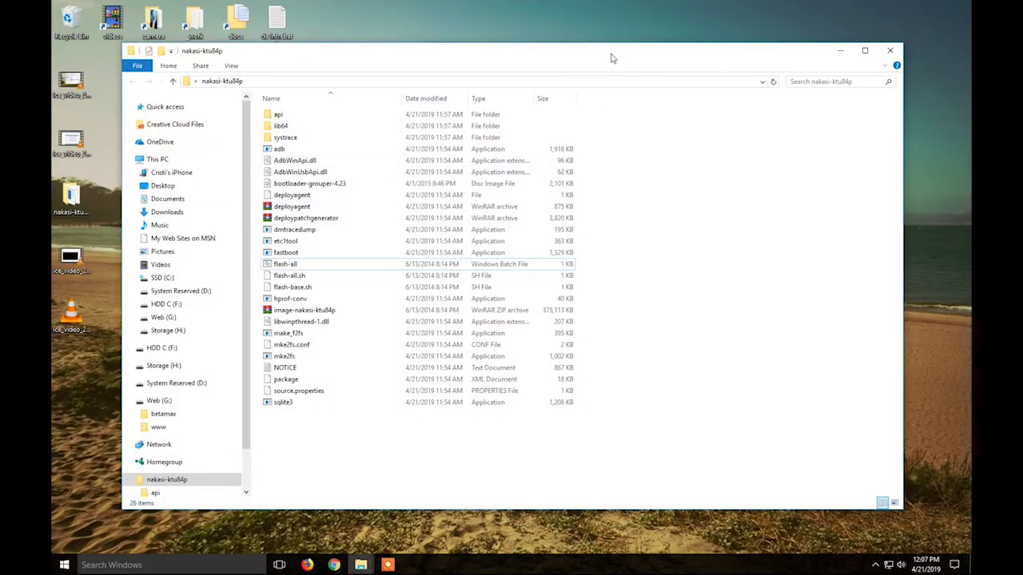
pyautogui.moveTo(631, 454); pyautogui.dragTo(692, 412)
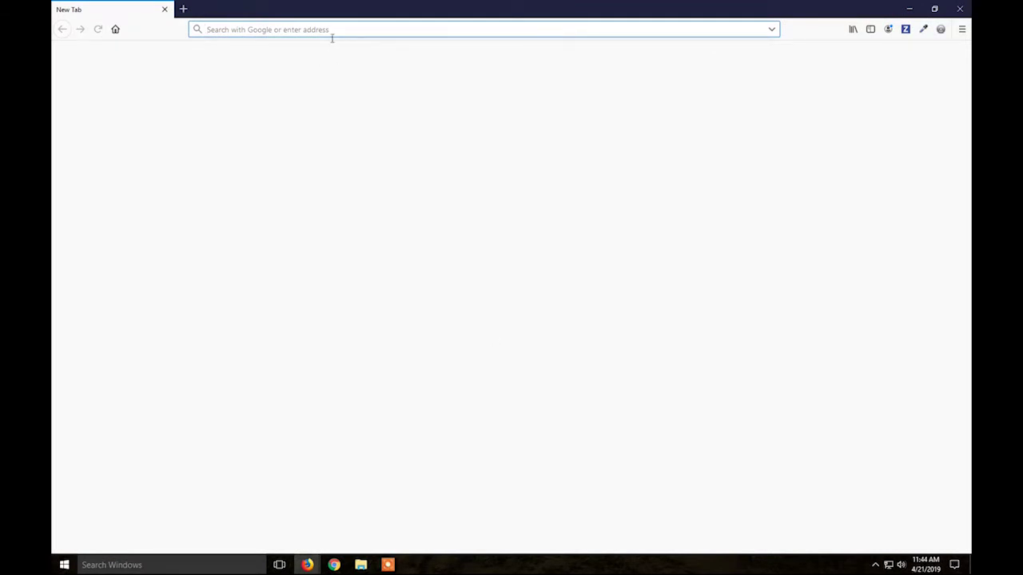
# Step: Go to google.ro in Firefox and search for "android studio and toolkit"
pyautogui.write('google.ro')
pyautogui.press('Return')
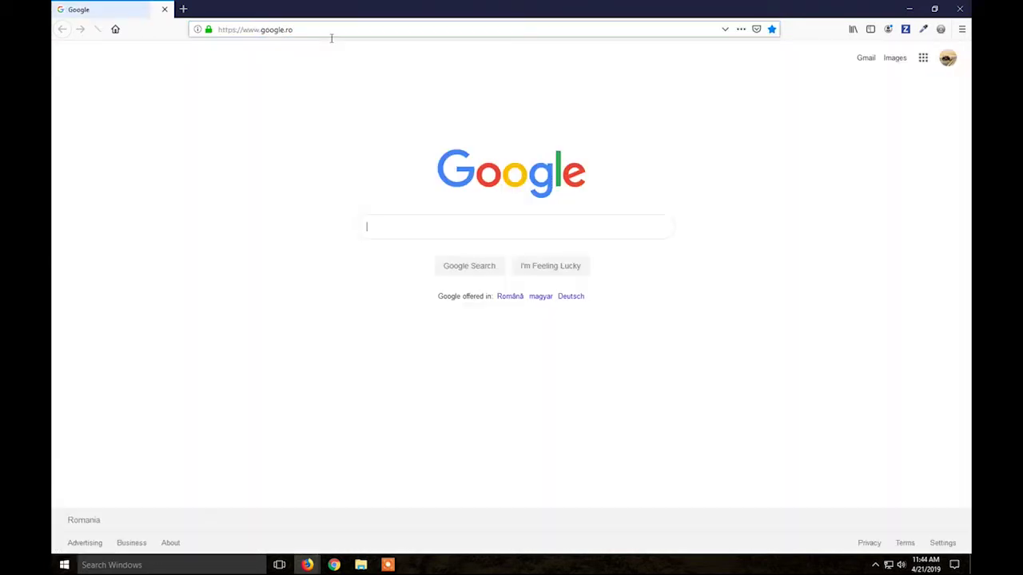
pyautogui.click(391, 231)
pyautogui.write('android ')
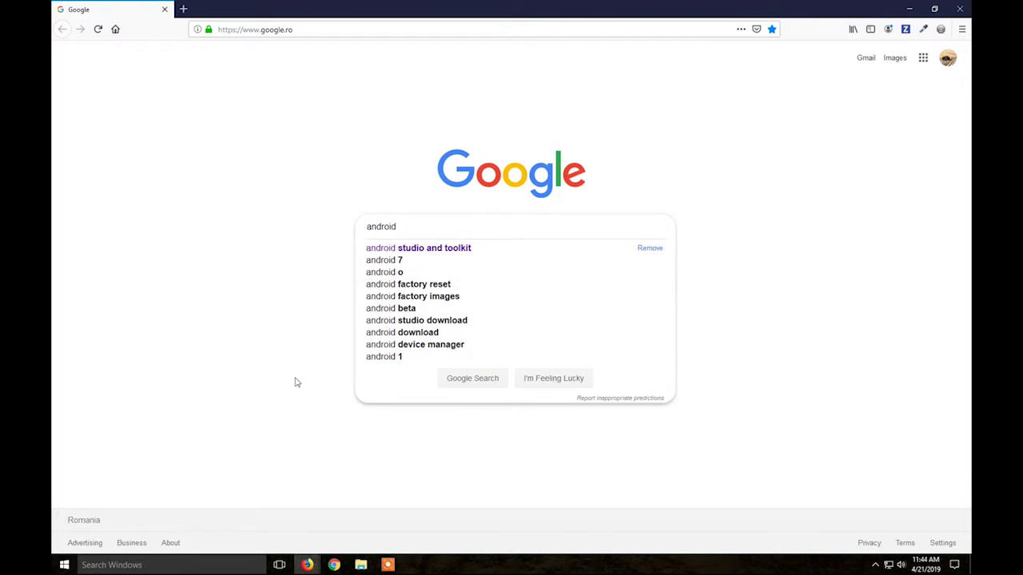
pyautogui.write('studio')
pyautogui.press('Down')
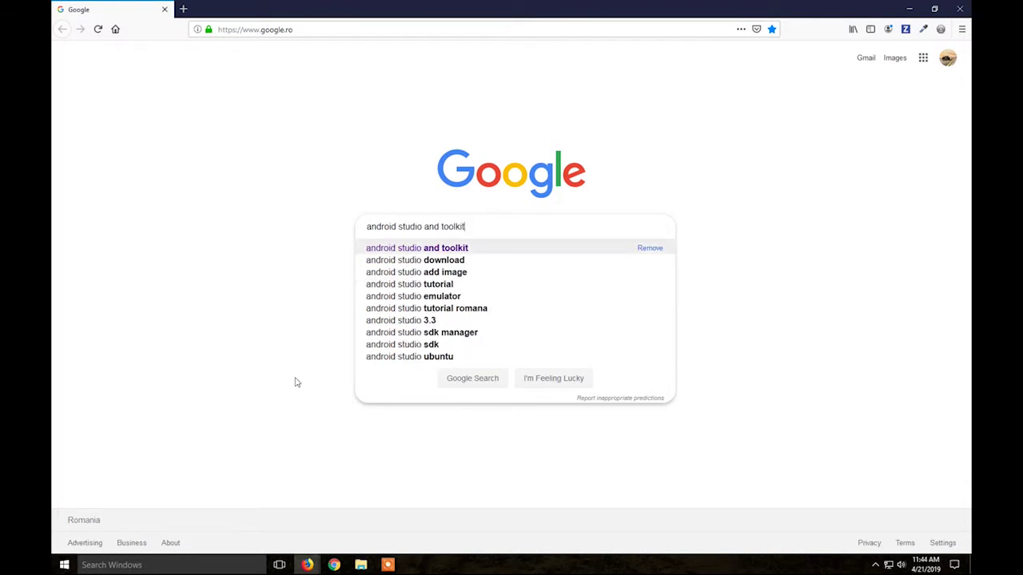
pyautogui.press('Return')
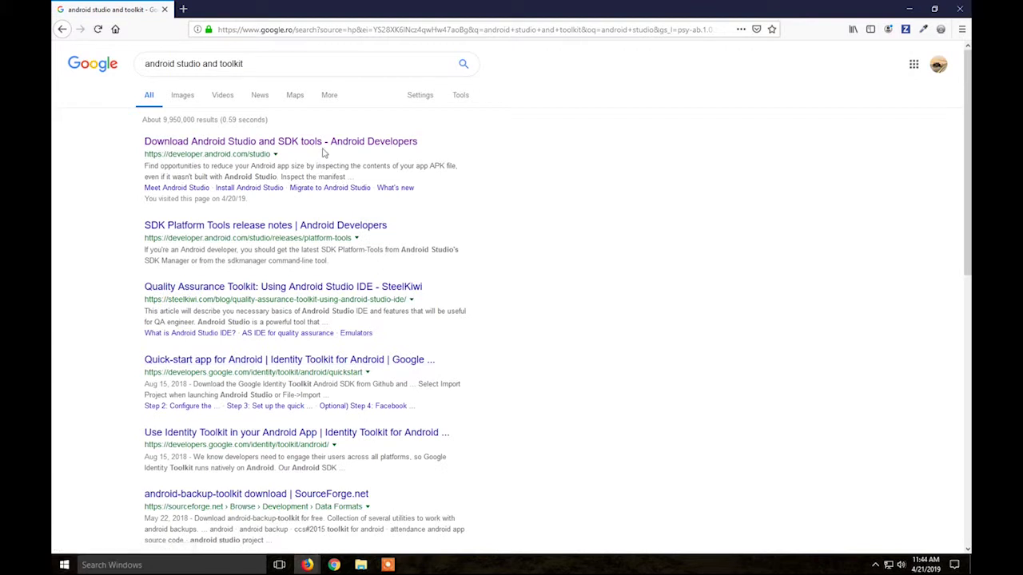
# Step: From the Download Android Studio and SDK tools result, accept the terms and save the Android Studio installer for Windows
pyautogui.click(325, 145)
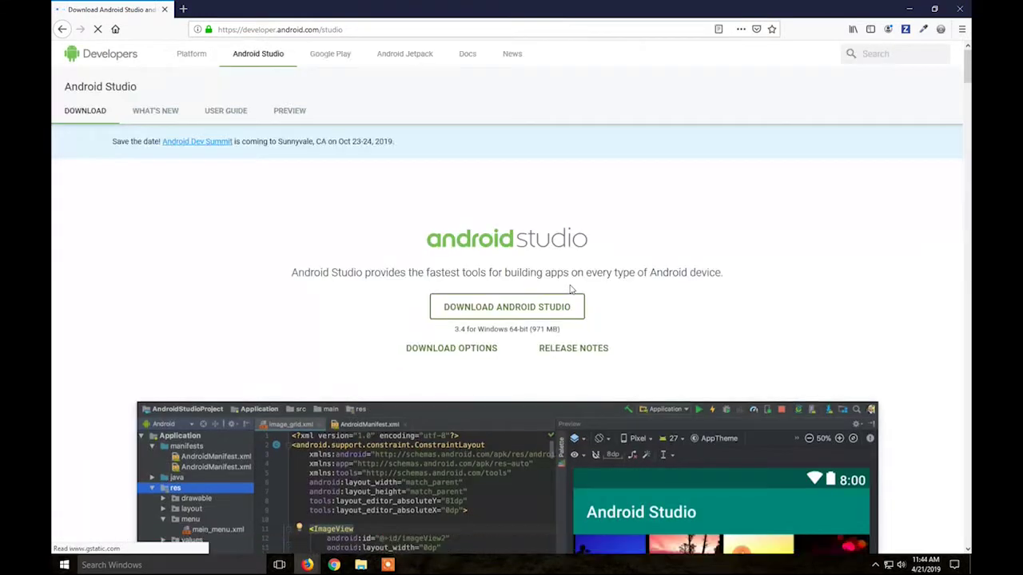
pyautogui.click(527, 313)
pyautogui.scroll(-2, 239, 432)
pyautogui.click(189, 478)
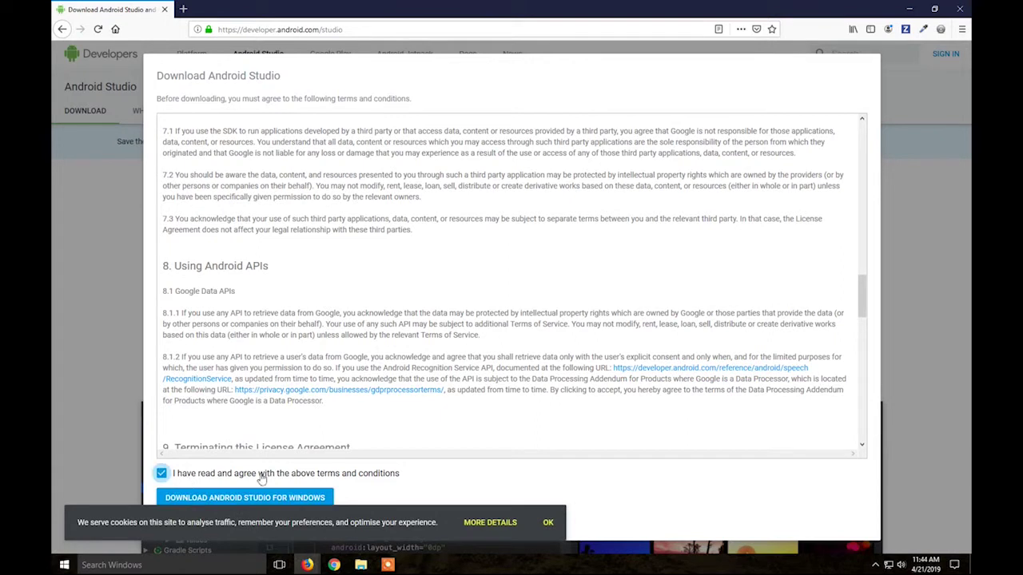
pyautogui.click(312, 495)
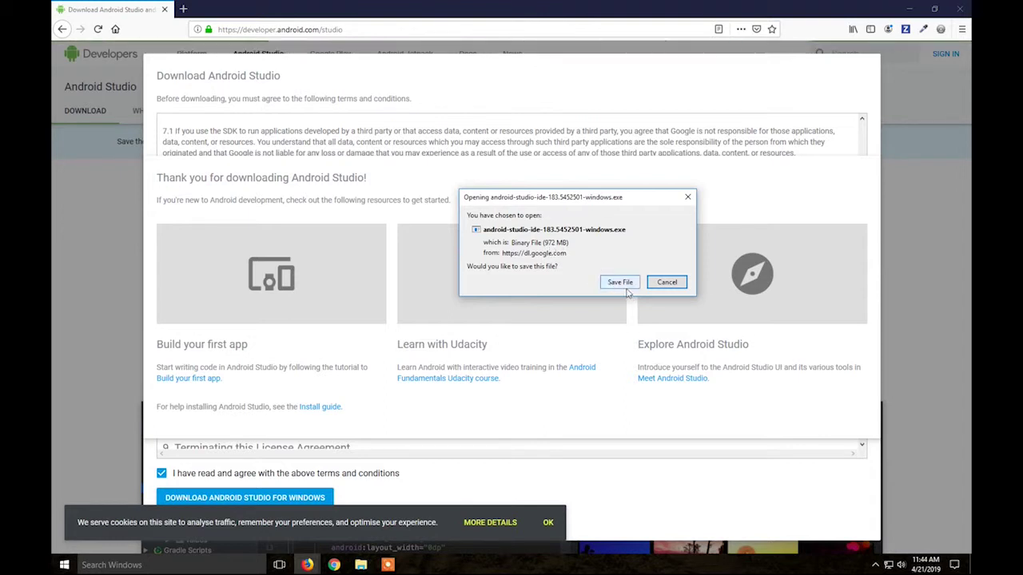
pyautogui.click(620, 286)
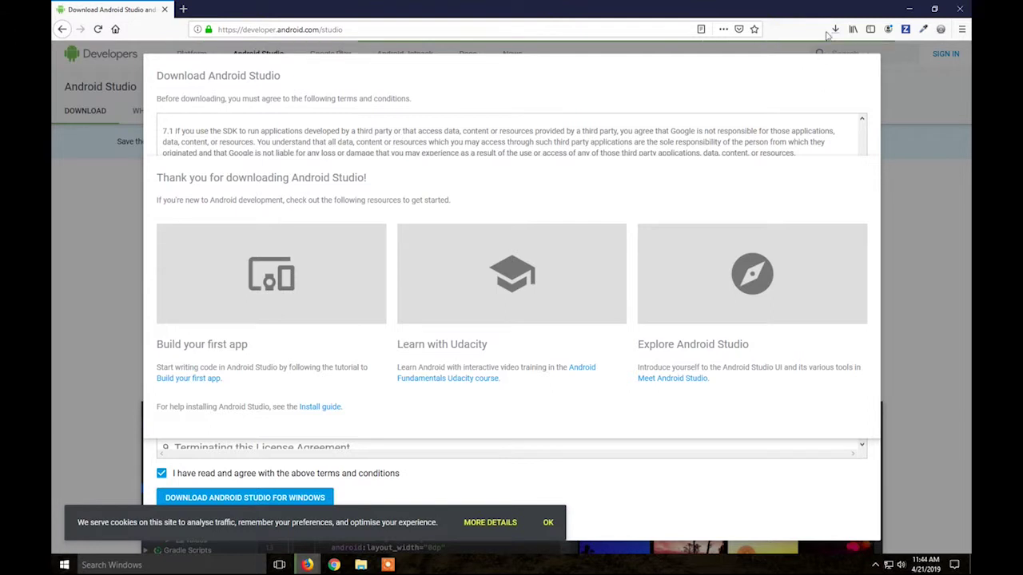
# Step: Check the download progress of the Android Studio installer
pyautogui.click(832, 31)
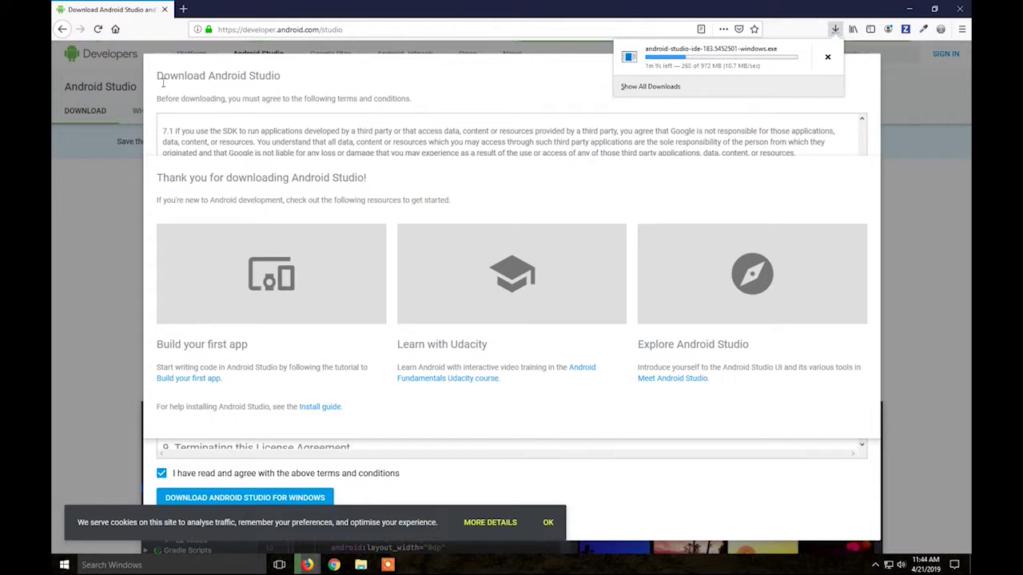
pyautogui.click(163, 83)
pyautogui.hotkey('ctrl', 'a')
pyautogui.click(470, 194)
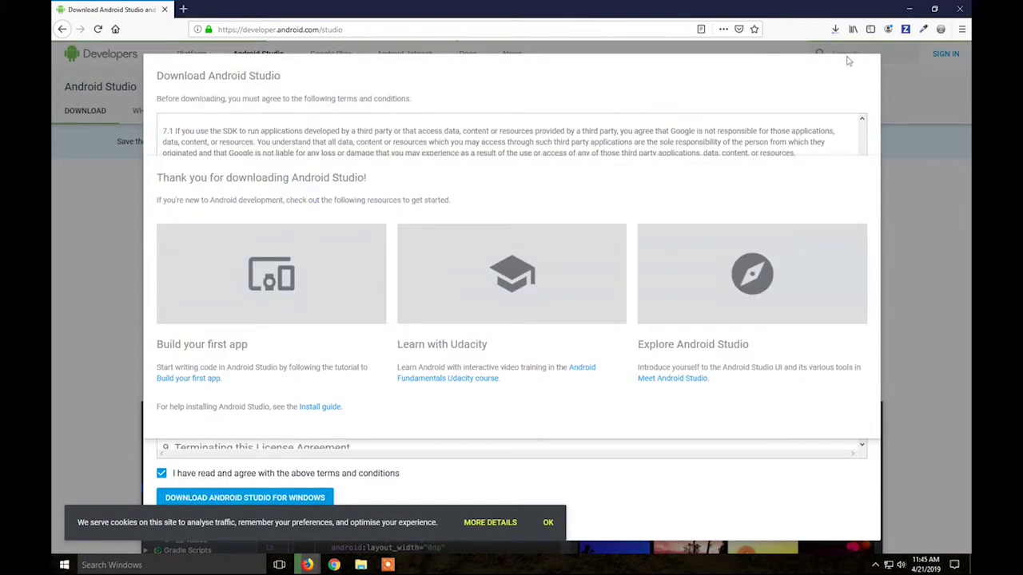
pyautogui.click(835, 30)
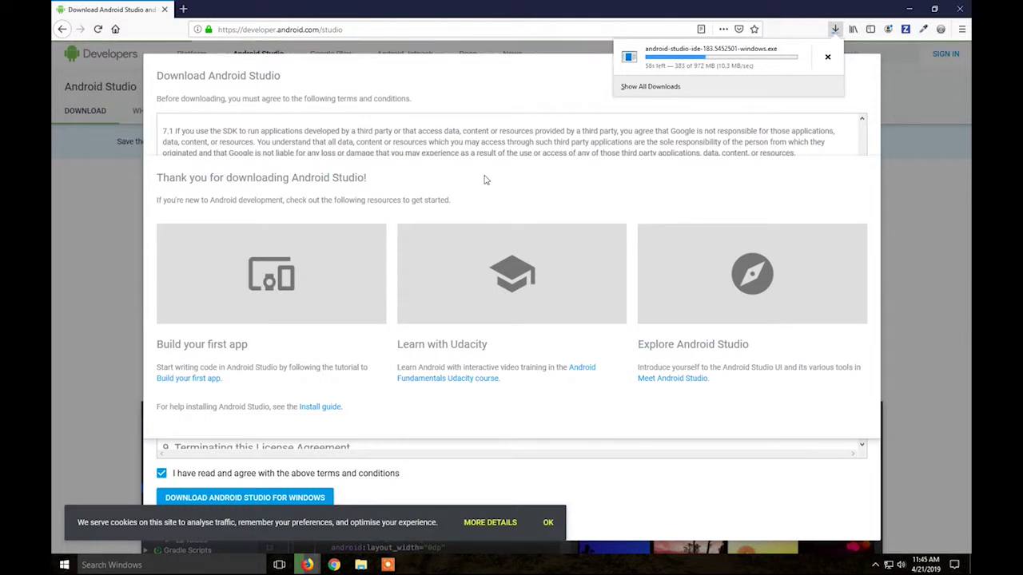
# Step: In a new browser tab, go to google.ro and search for "nexus 7 4.4.4 rom"
pyautogui.click(183, 9)
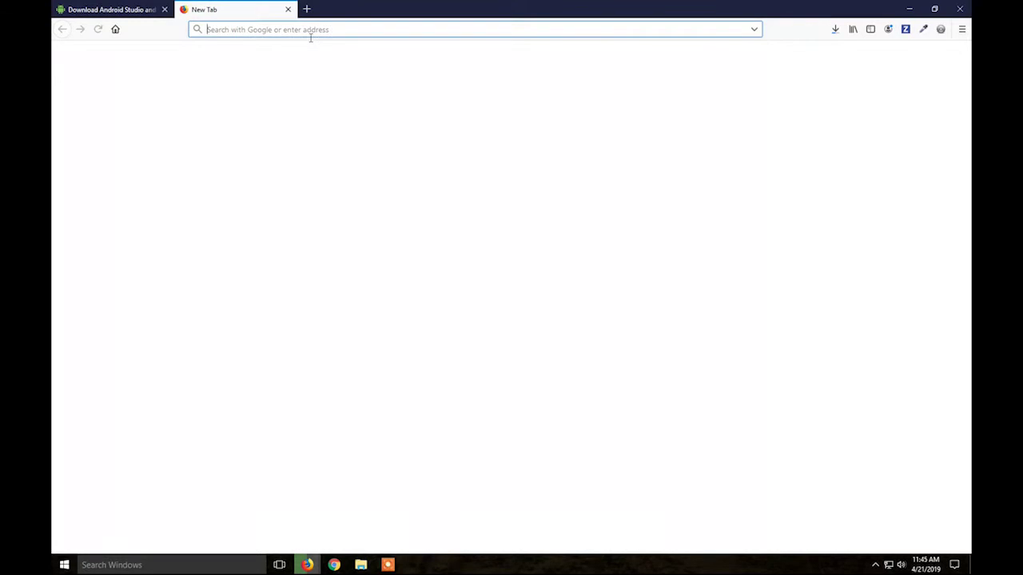
pyautogui.write('google.ro')
pyautogui.press('Return')
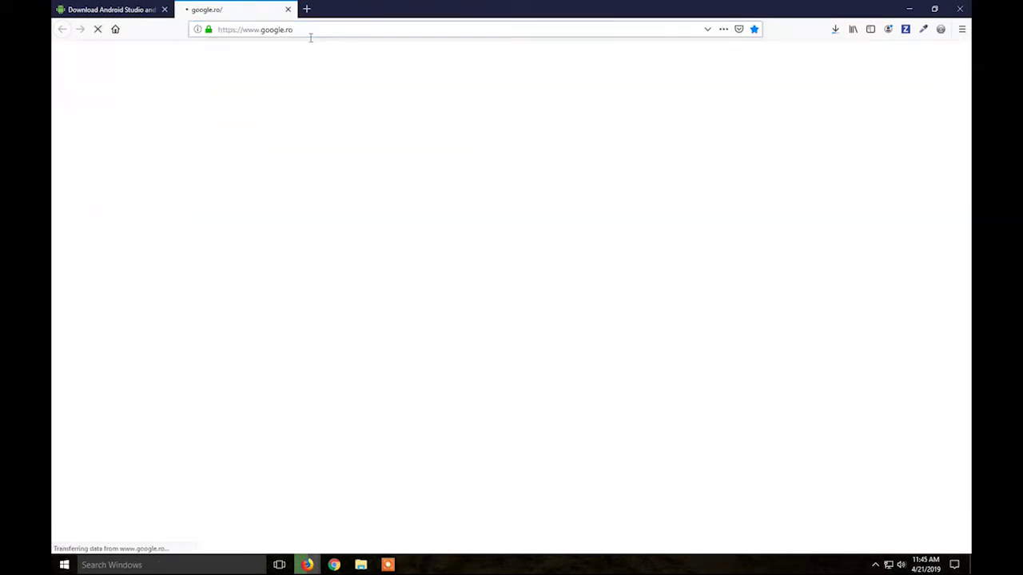
pyautogui.click(419, 227)
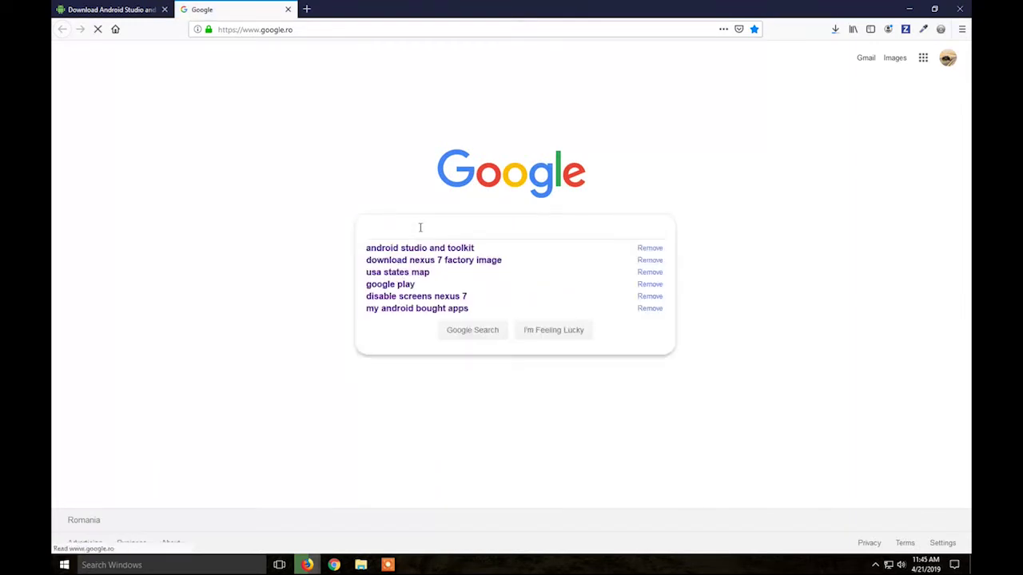
pyautogui.write('nexys')
pyautogui.press('BackSpace')
pyautogui.press('BackSpace')
pyautogui.write('us 7')
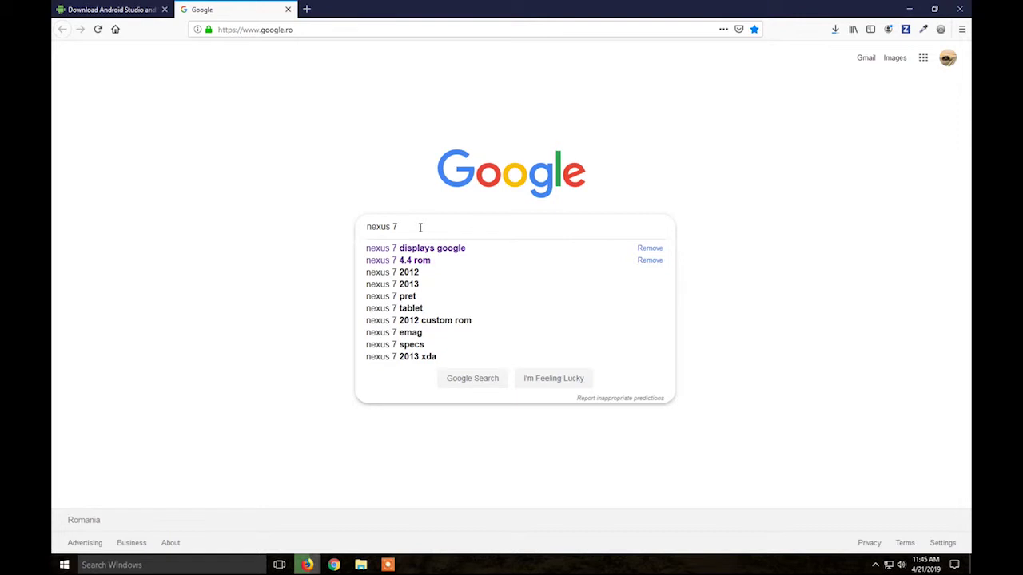
pyautogui.press('Down')
pyautogui.press('Down')
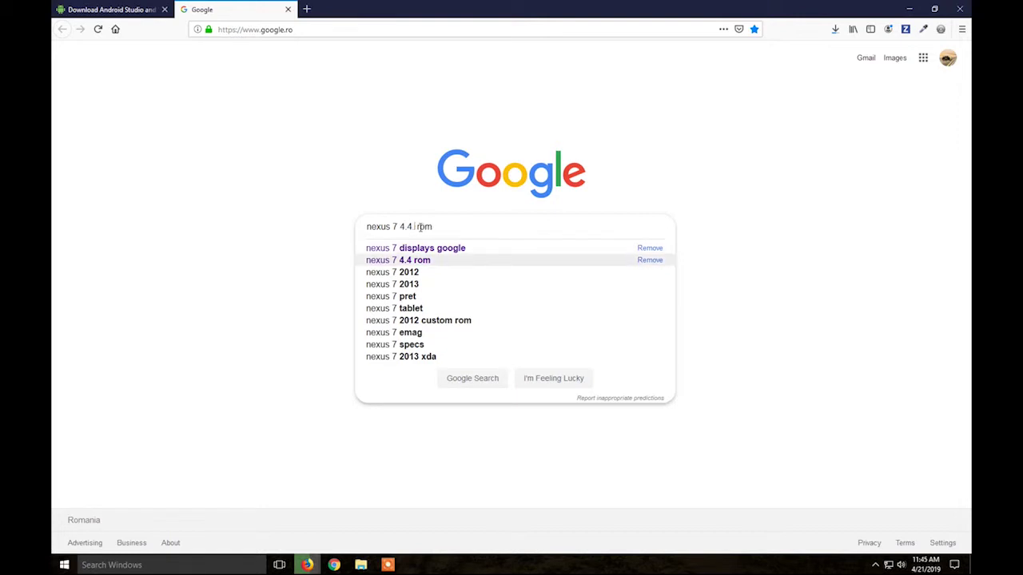
pyautogui.write('.4')
pyautogui.press('Return')
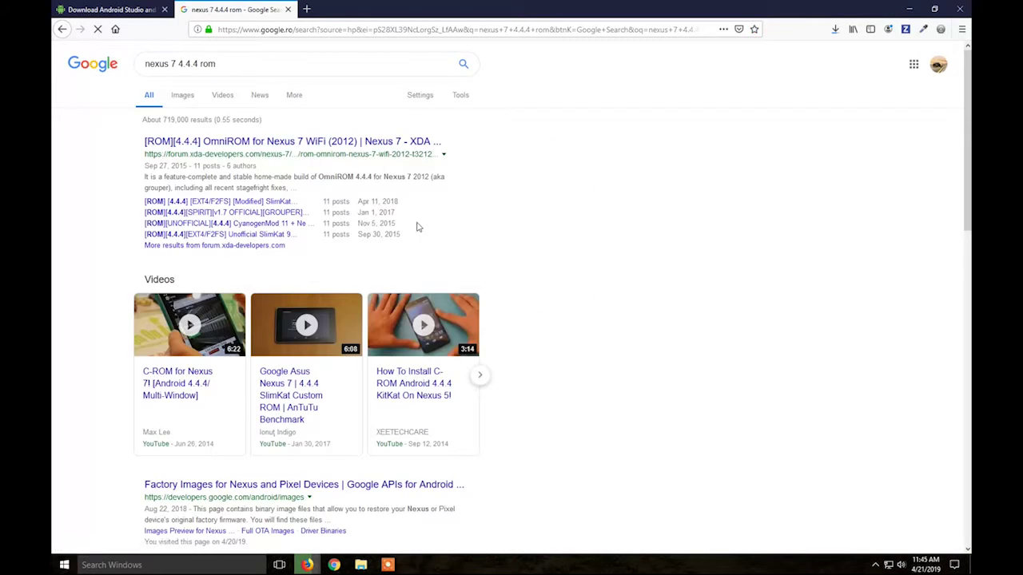
# Step: Open the Factory Images for Nexus and Pixel Devices page from the search results
pyautogui.scroll(-3, 565, 240)
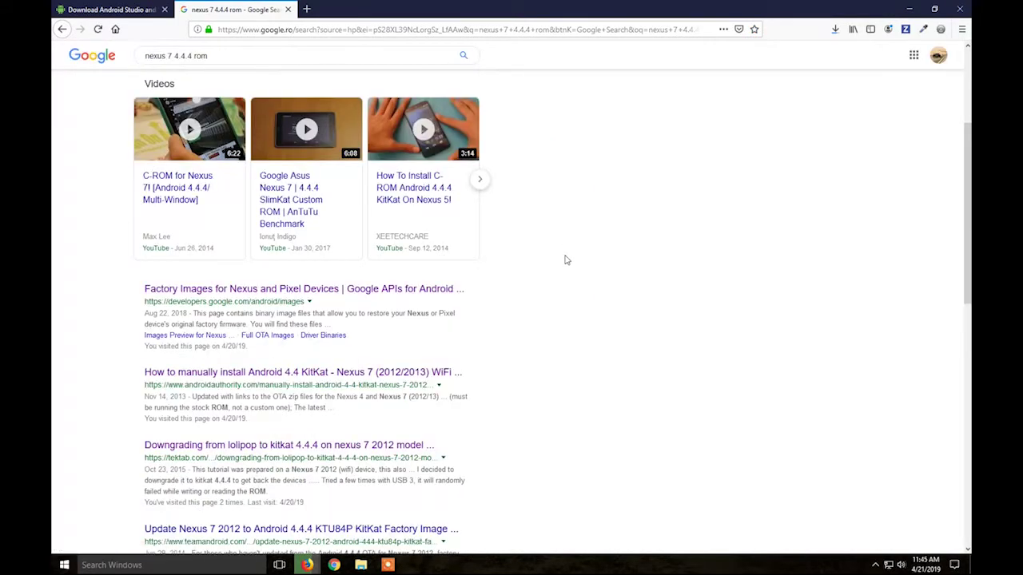
pyautogui.scroll(3, 564, 259)
pyautogui.scroll(-1, 564, 258)
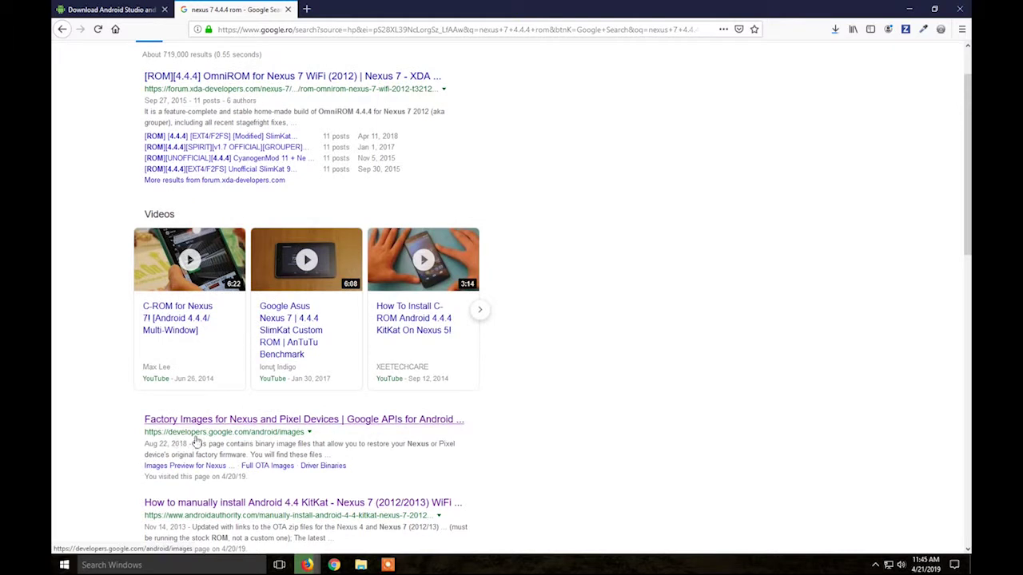
pyautogui.click(304, 424)
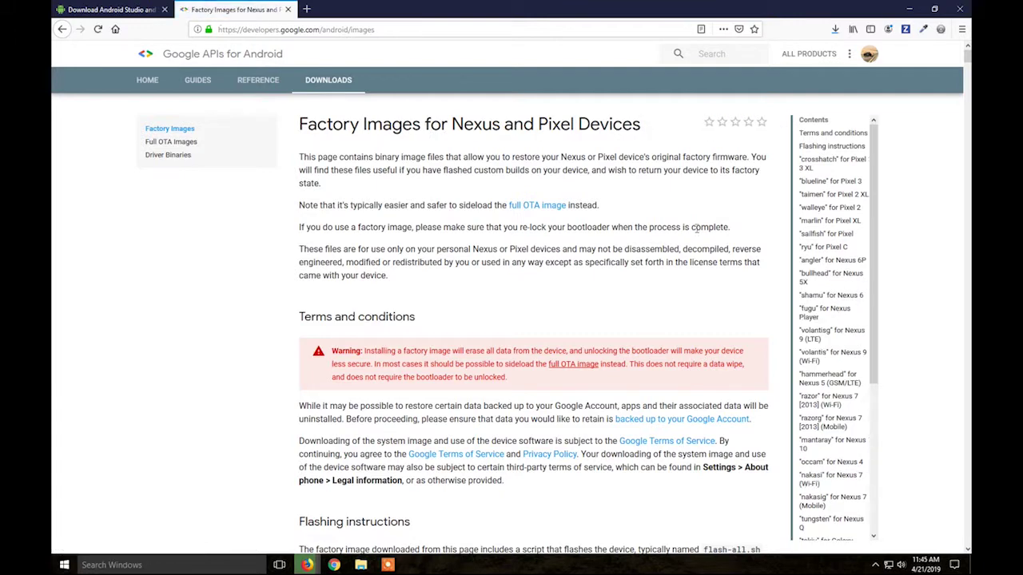
# Step: Search the factory images page for "nexus 7" and go through the matches to the "nakasi" for Nexus 7 (Wi-Fi) section
pyautogui.scroll(-15, 559, 280)
pyautogui.scroll(-8, 519, 288)
pyautogui.scroll(4, 491, 292)
pyautogui.scroll(5, 491, 292)
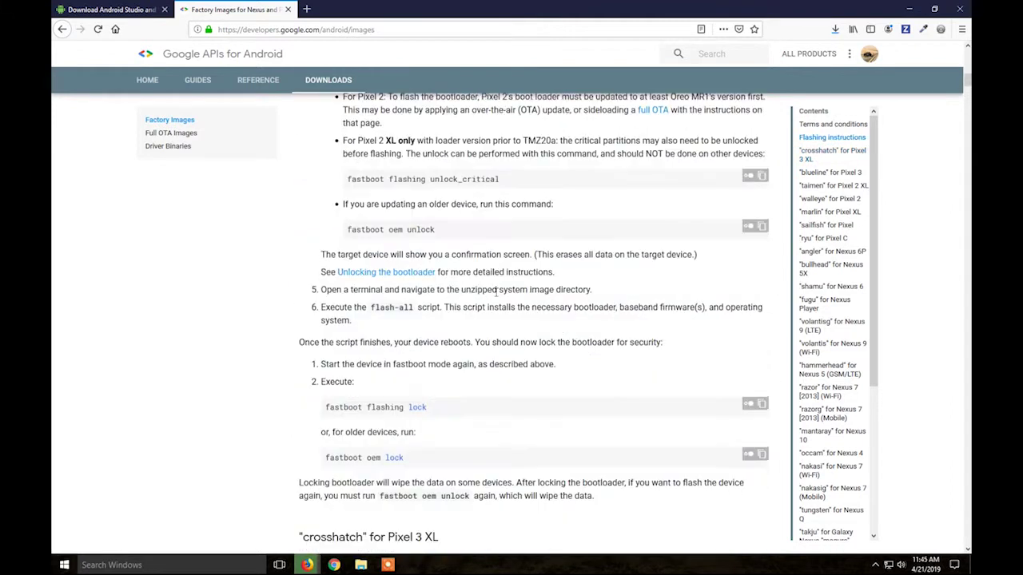
pyautogui.scroll(-5, 485, 278)
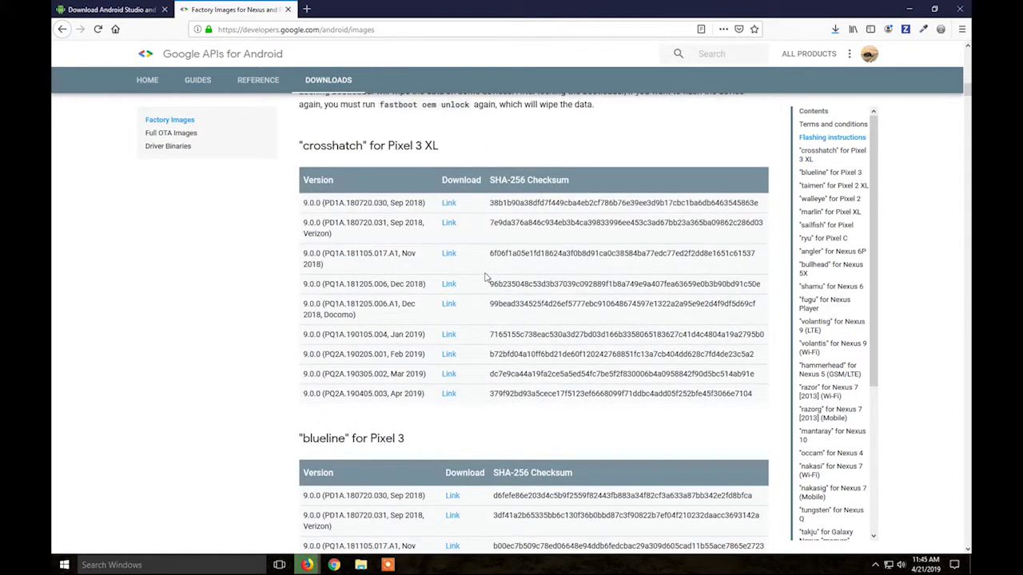
pyautogui.hotkey('ctrl', 'f')
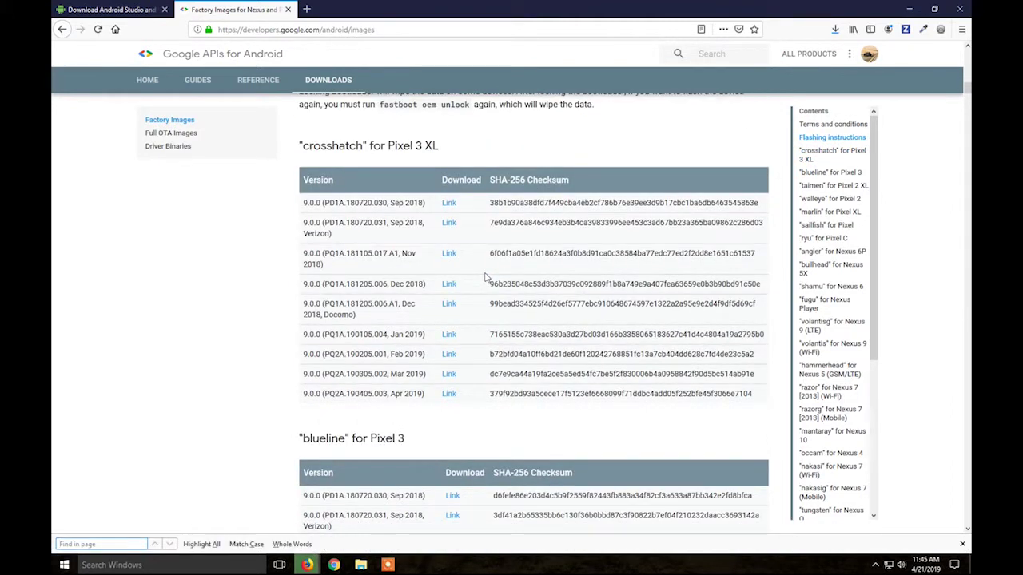
pyautogui.write('nexus 7')
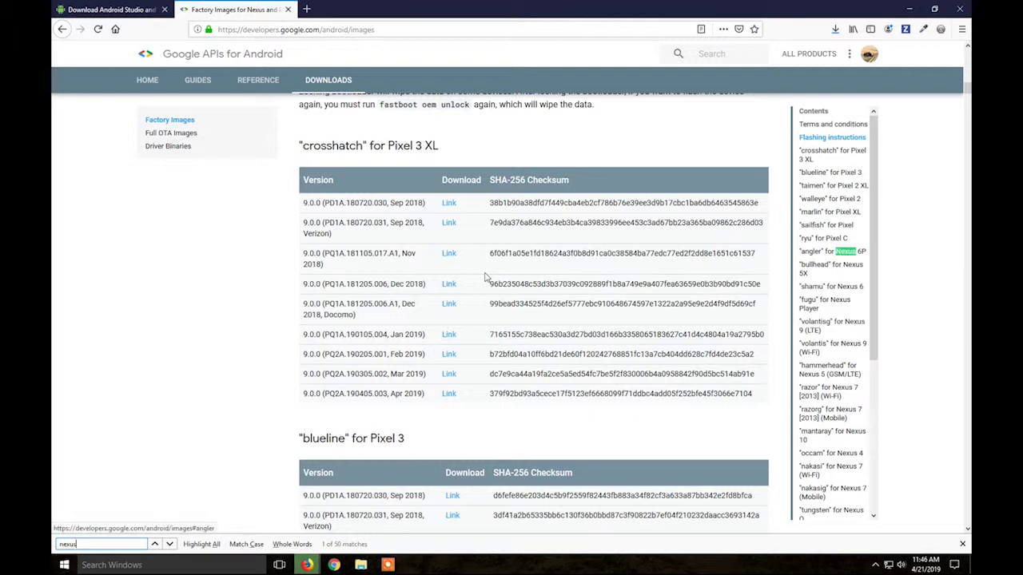
pyautogui.press('Return')
pyautogui.press('Return')
pyautogui.press('Return')
pyautogui.press('Return')
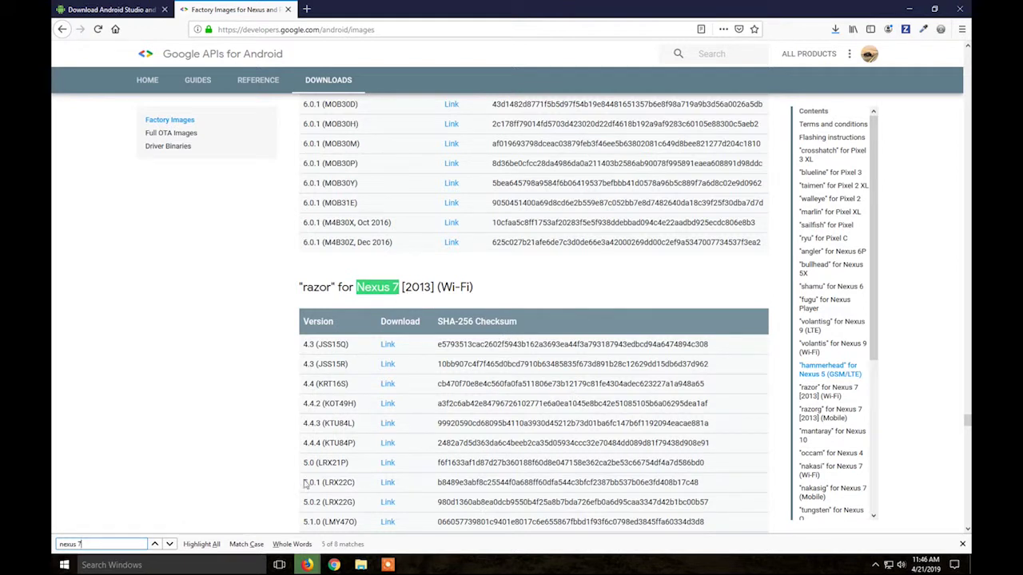
pyautogui.click(170, 544)
pyautogui.click(169, 544)
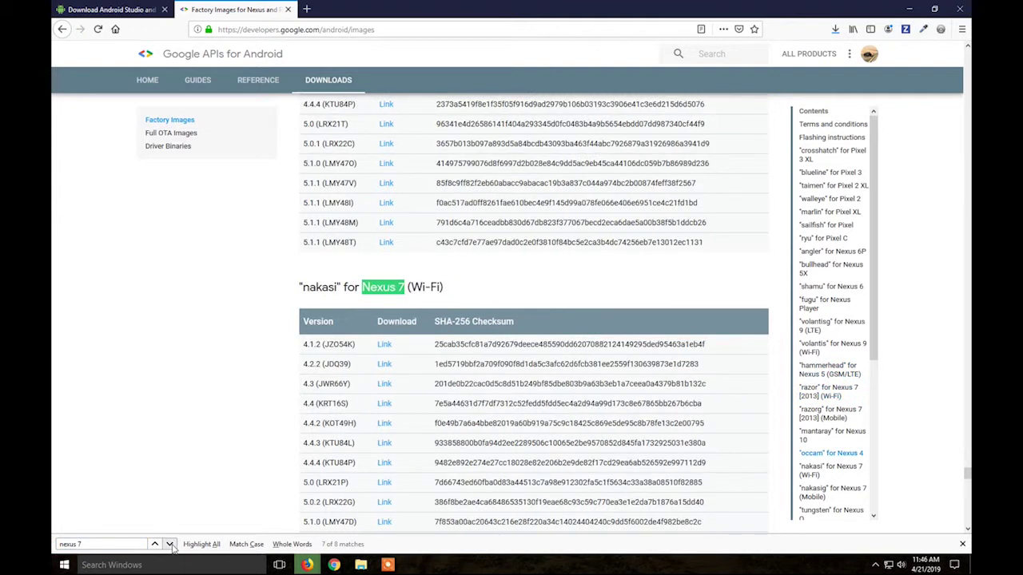
# Step: Examine the "nakasi" for Nexus 7 (Wi-Fi) heading and the version tables around it
pyautogui.click(379, 292)
pyautogui.doubleClick(379, 289)
pyautogui.click(455, 286)
pyautogui.moveTo(367, 294); pyautogui.dragTo(447, 291)
pyautogui.click(446, 291)
pyautogui.scroll(3, 474, 364)
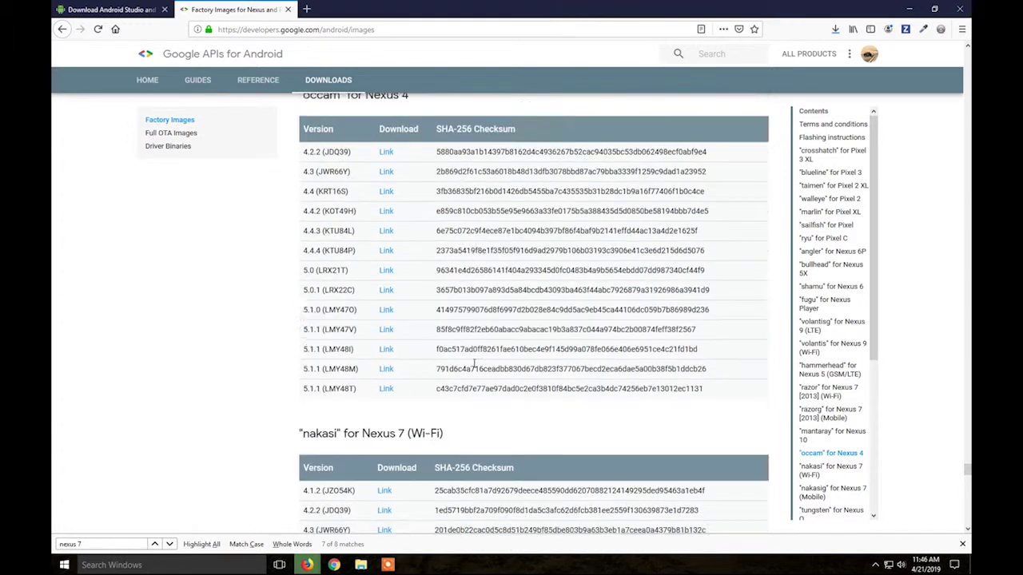
pyautogui.scroll(3, 474, 363)
pyautogui.scroll(-3, 470, 363)
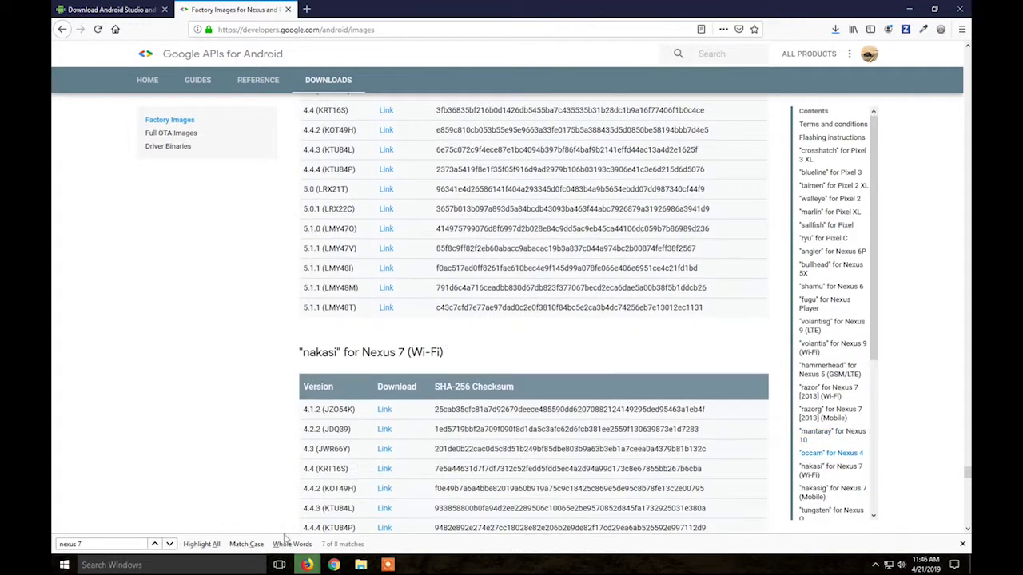
# Step: Compare the "razor", "razorg" and "nakasi" Nexus 7 headings by model year and connectivity, ending at "nakasi" for Nexus 7 (Wi-Fi)
pyautogui.click(169, 544)
pyautogui.click(170, 544)
pyautogui.click(170, 544)
pyautogui.click(171, 544)
pyautogui.click(170, 544)
pyautogui.click(171, 544)
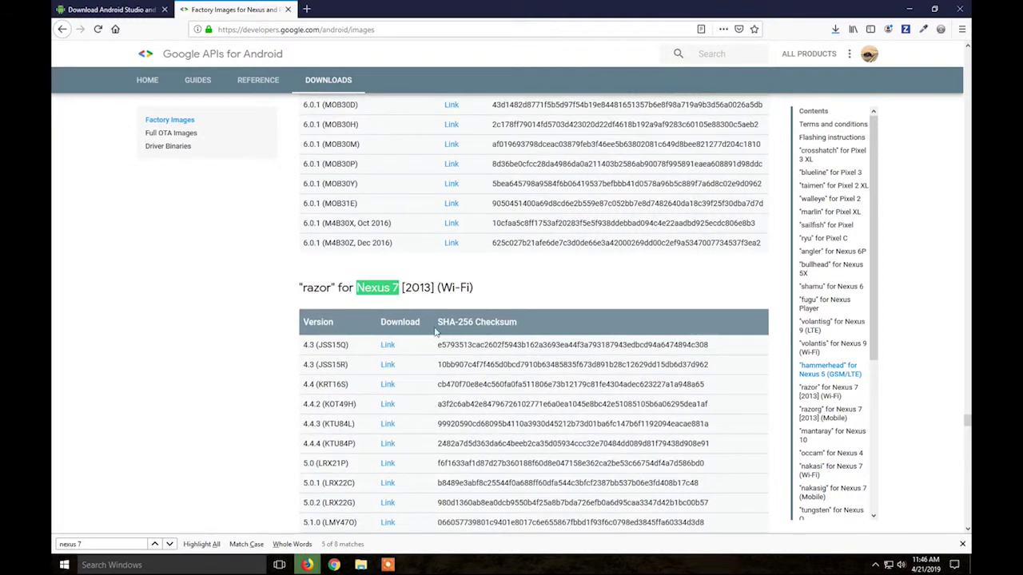
pyautogui.click(392, 293)
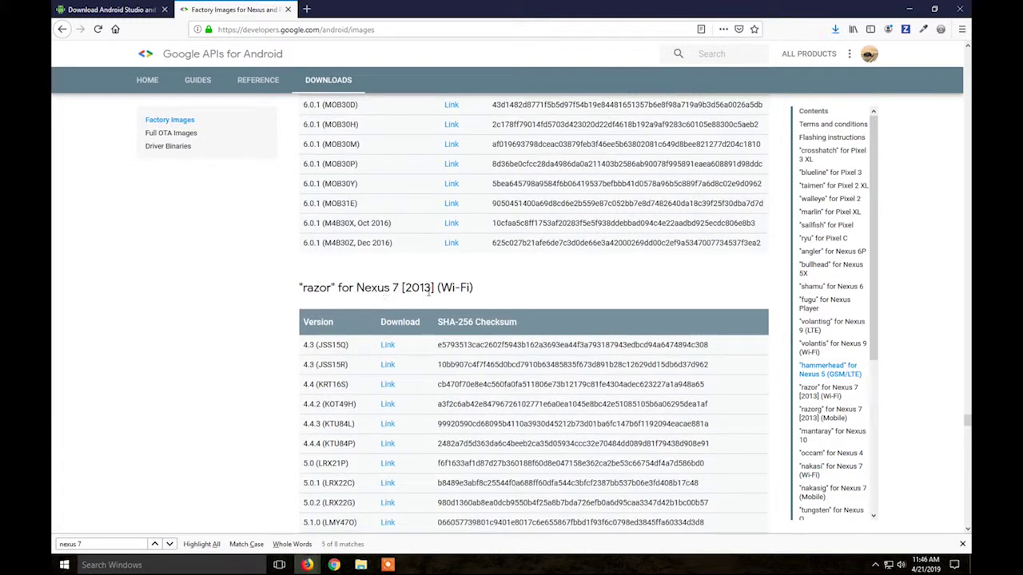
pyautogui.click(169, 544)
pyautogui.click(476, 289)
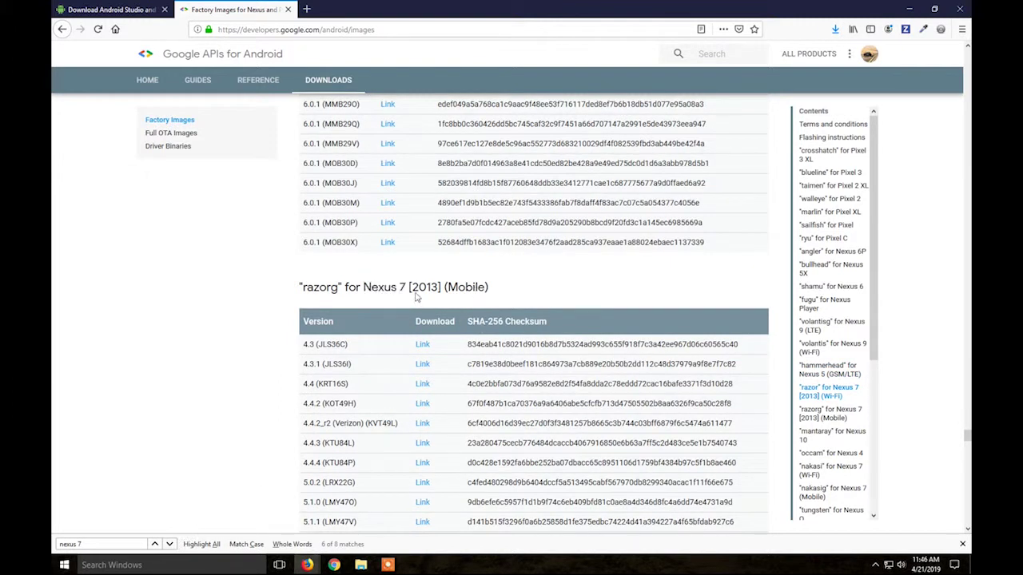
pyautogui.click(170, 544)
pyautogui.click(442, 292)
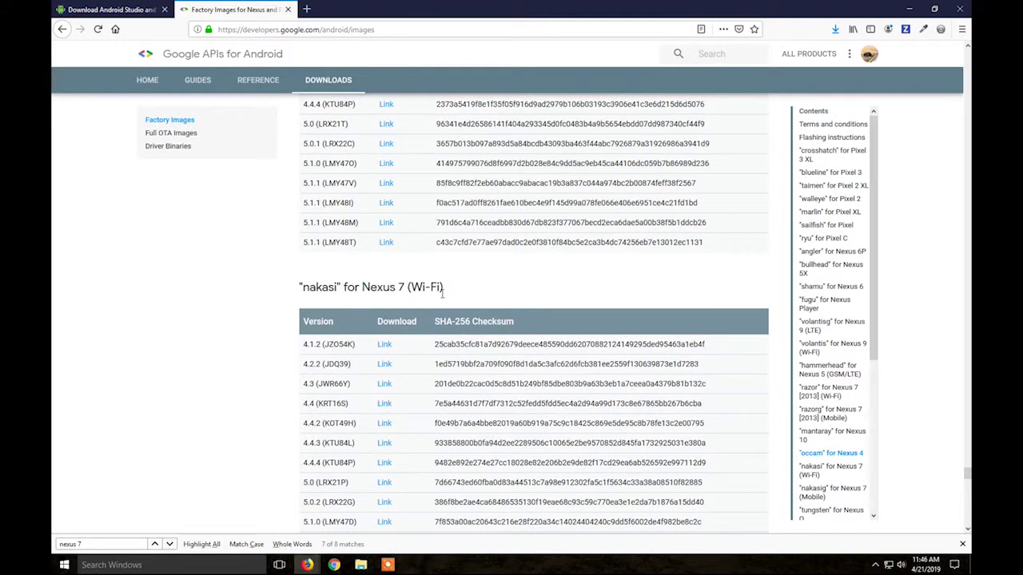
# Step: Download the 4.4.4 (KTU84P) factory image for "nakasi" Nexus 7 (Wi-Fi), saving nakasi-ktu84p-factory-9482e892.zip
pyautogui.scroll(-3, 419, 373)
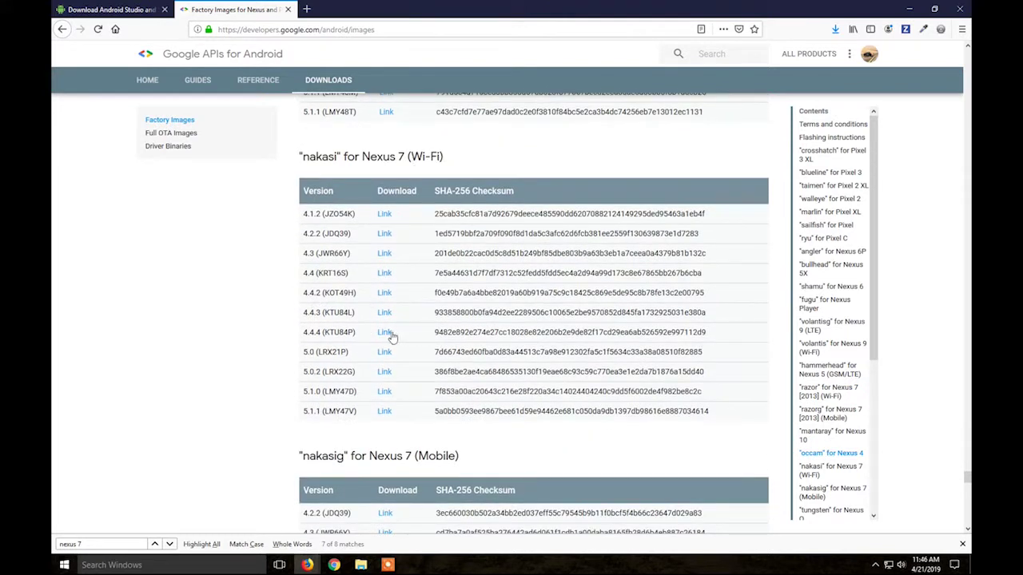
pyautogui.moveTo(302, 337); pyautogui.dragTo(553, 344)
pyautogui.click(710, 342)
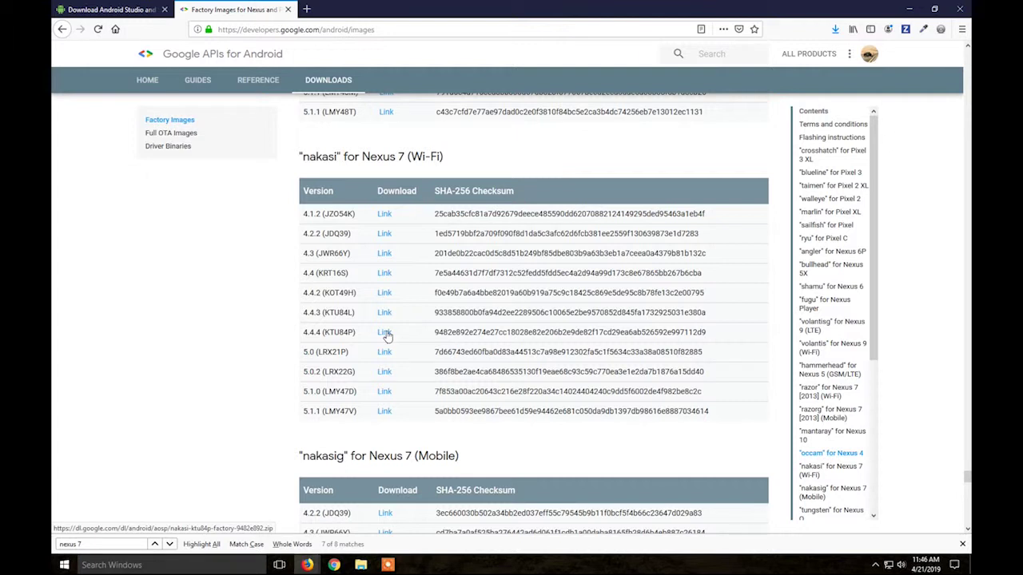
pyautogui.click(385, 333)
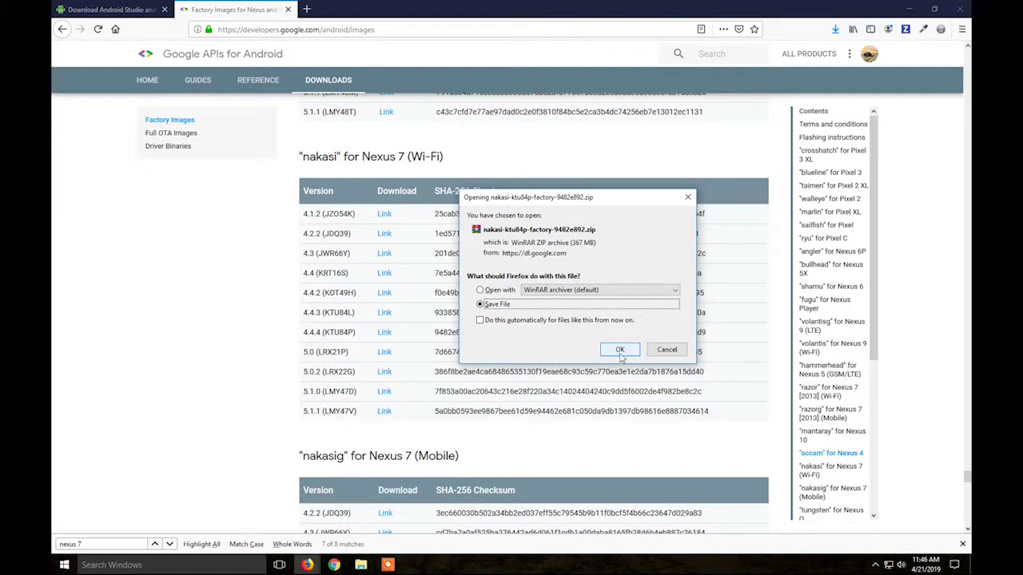
pyautogui.click(620, 353)
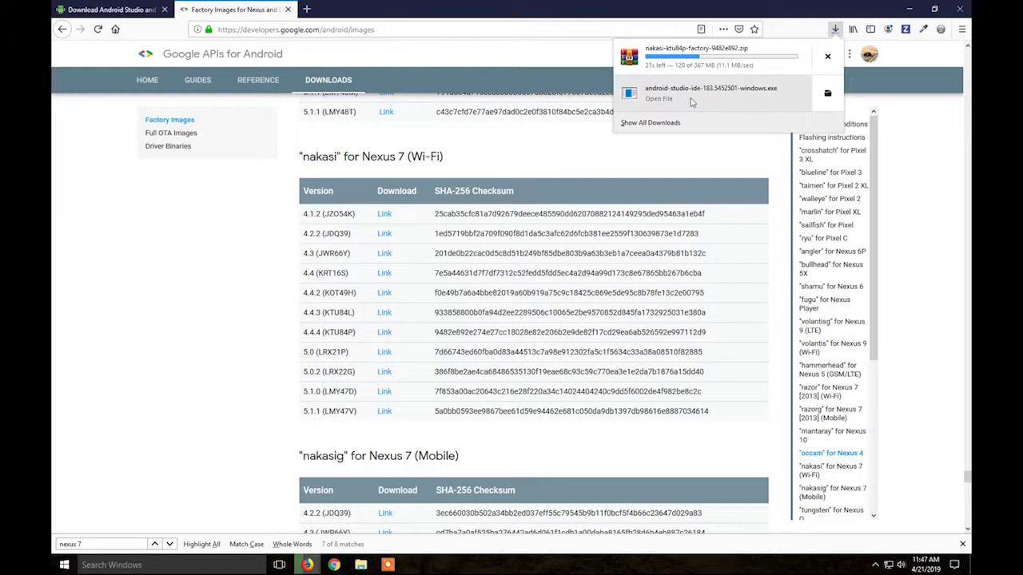
pyautogui.click(691, 226)
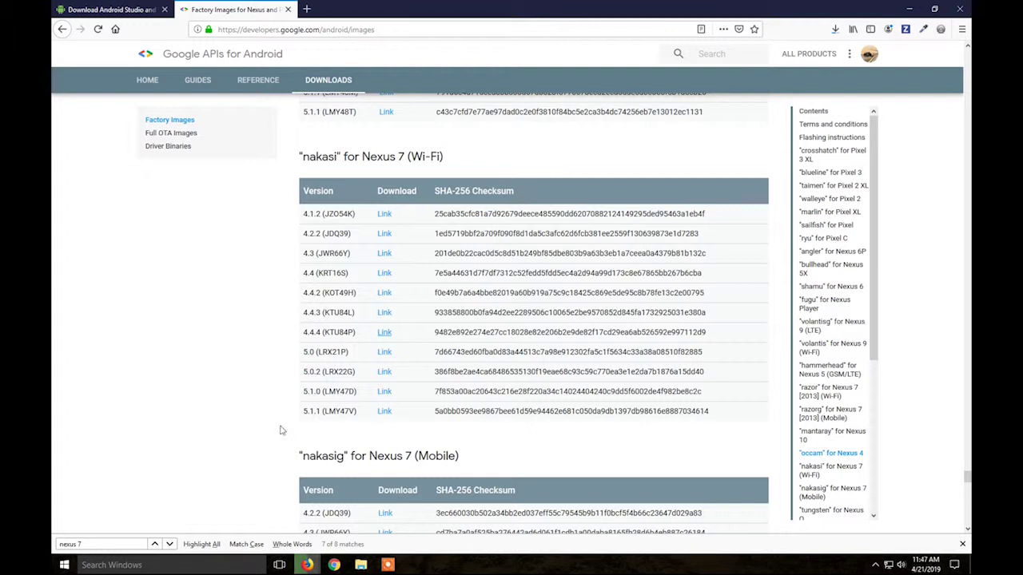
# Step: Close the extra Firefox window showing Google and return to the Factory Images window
pyautogui.moveTo(310, 565)
pyautogui.click(357, 517)
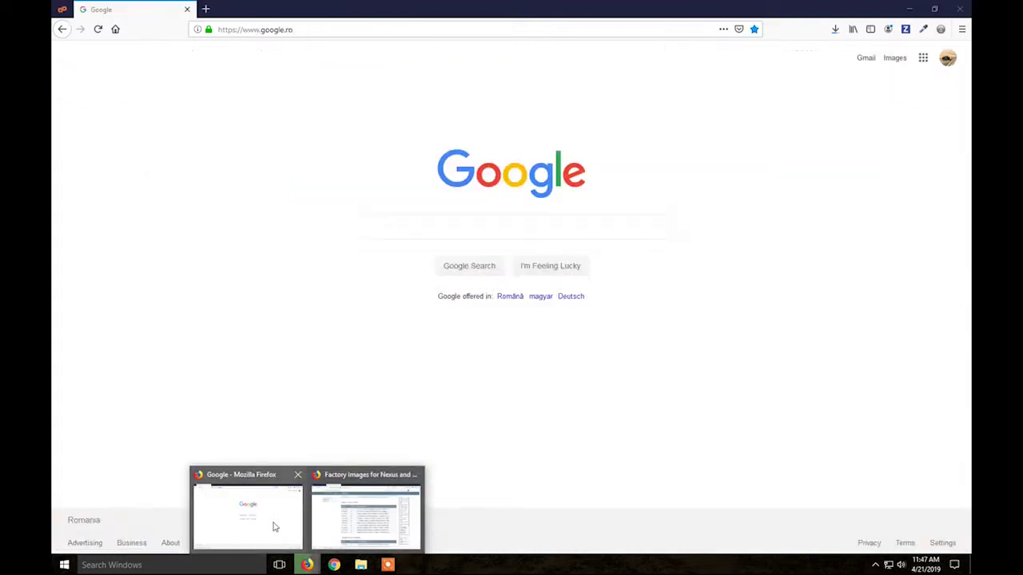
pyautogui.click(299, 477)
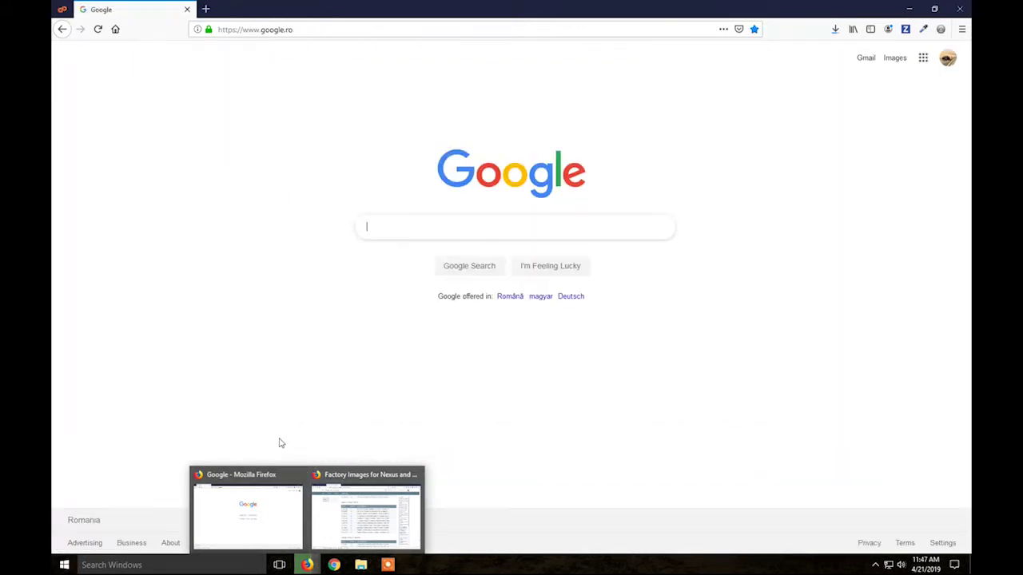
pyautogui.click(489, 302)
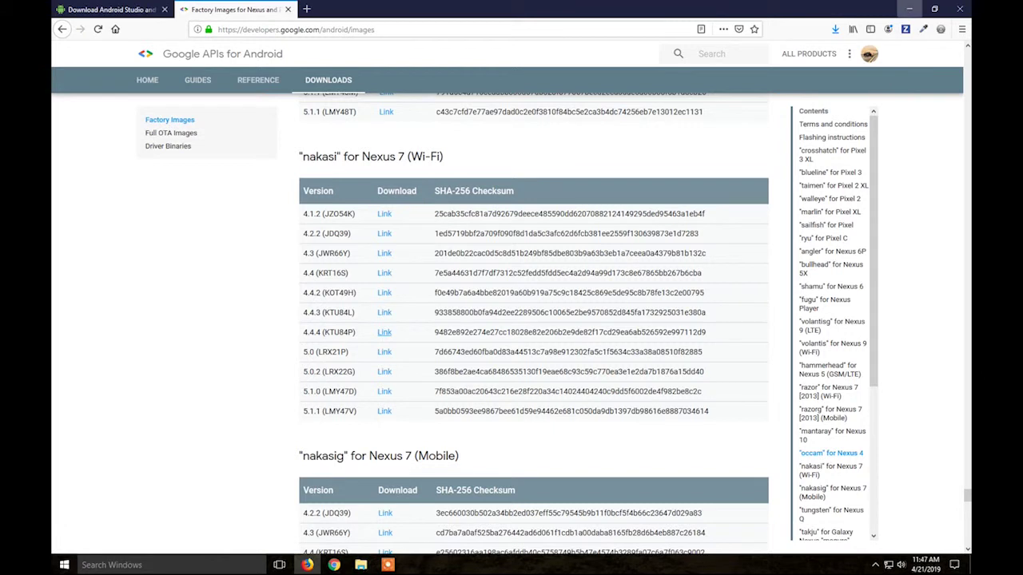
# Step: Check the browser's downloads and launch the downloaded android-studio-ide-183.5452501-windows.exe installer
pyautogui.click(908, 9)
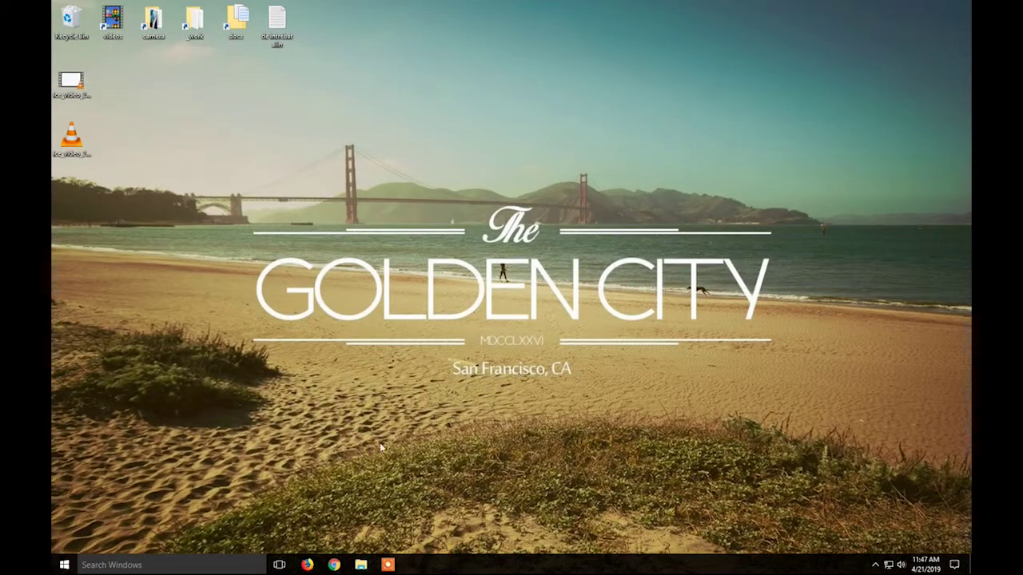
pyautogui.click(306, 565)
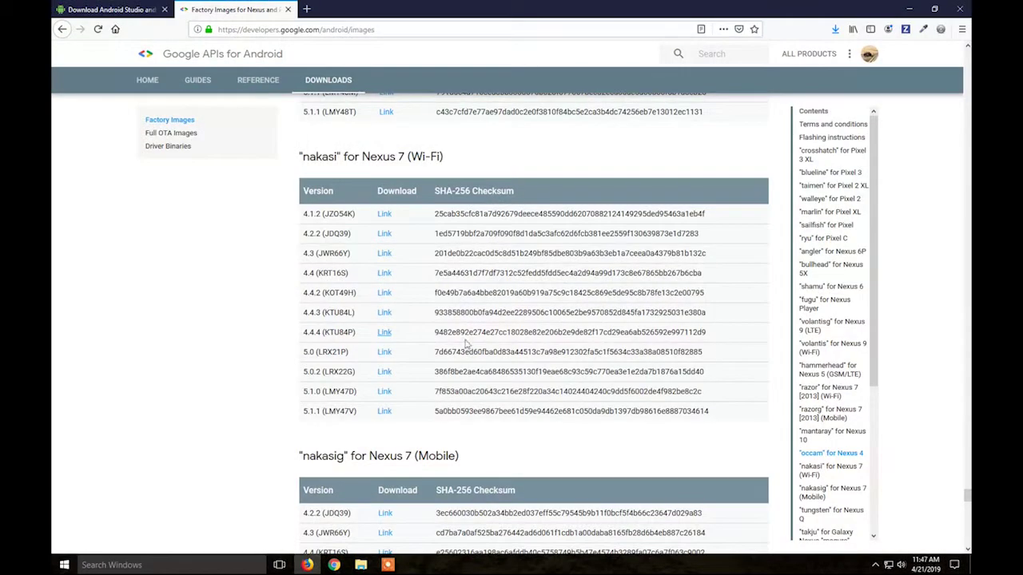
pyautogui.click(835, 30)
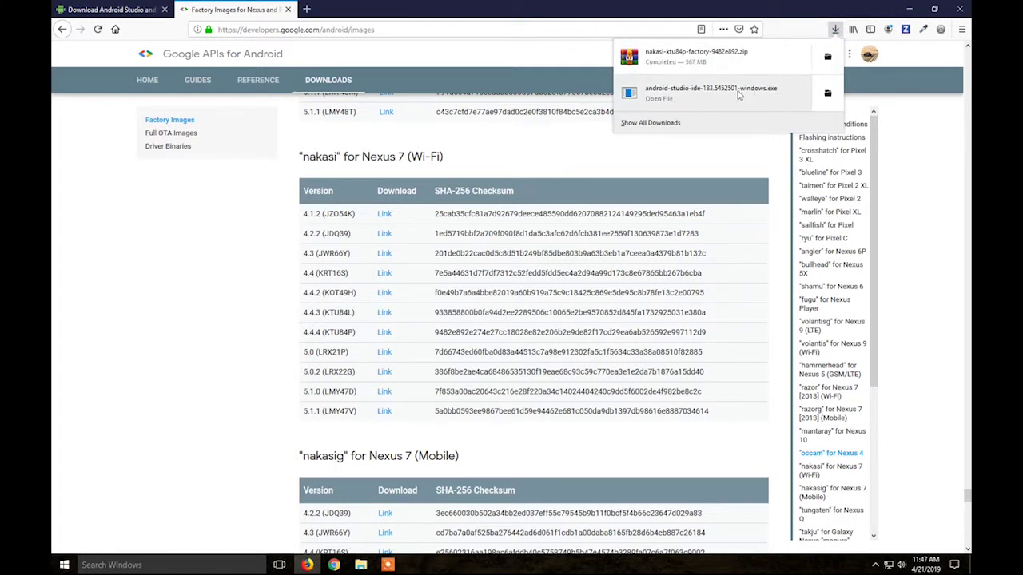
pyautogui.click(703, 92)
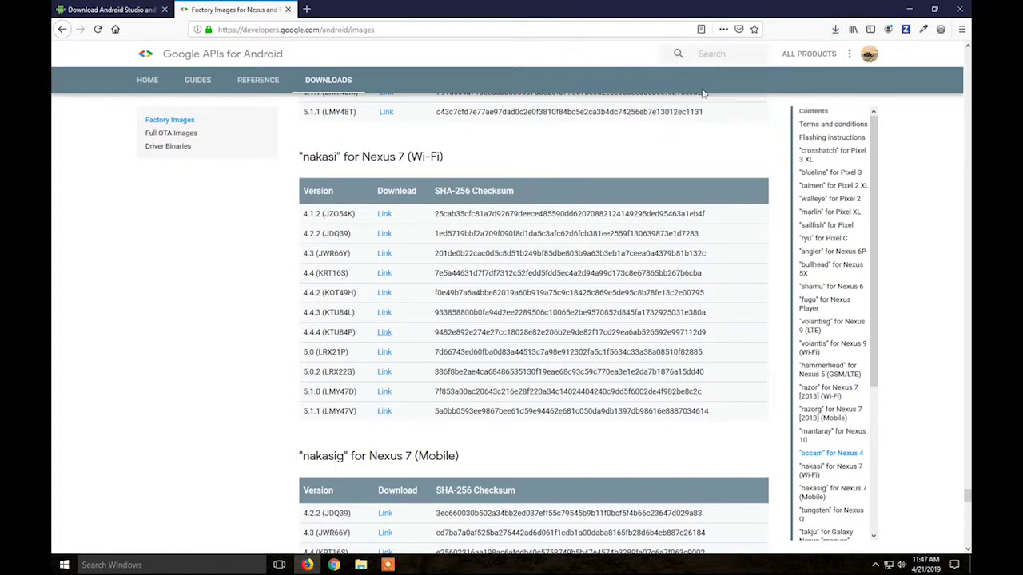
# Step: Open the folder containing the downloaded Android Studio installer, and clear the open windows to show the desktop
pyautogui.click(835, 30)
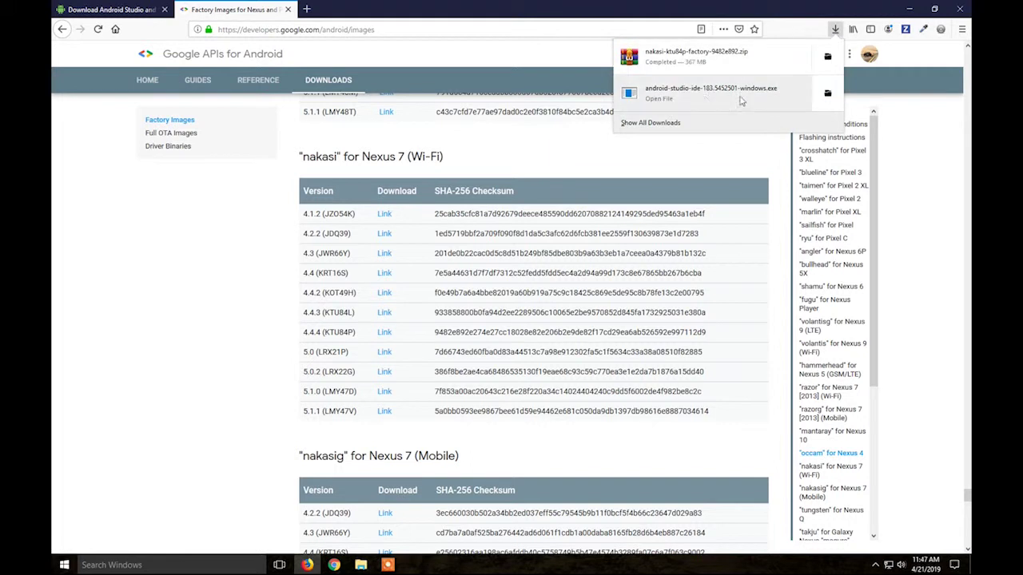
pyautogui.rightClick(705, 100)
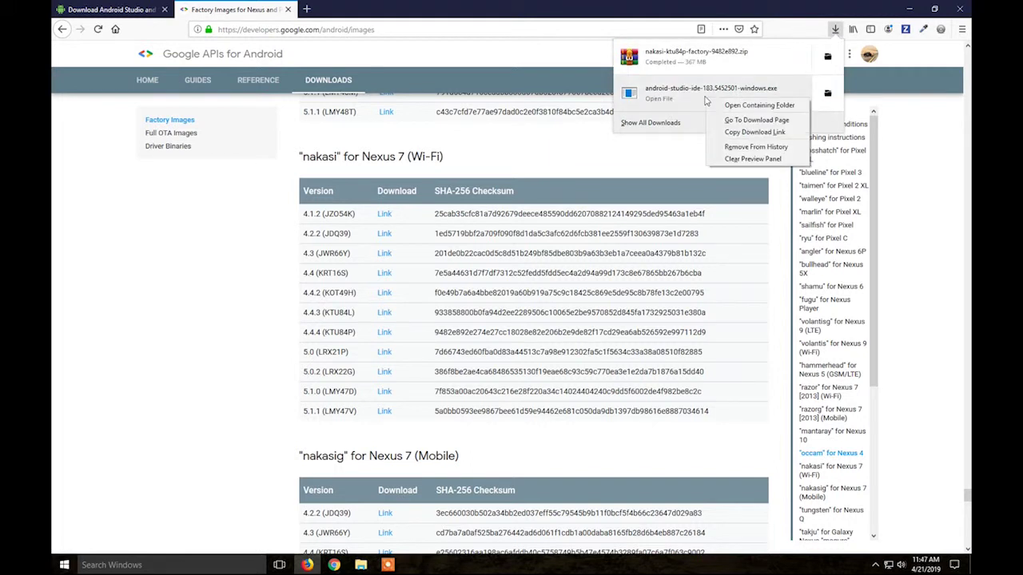
pyautogui.click(735, 107)
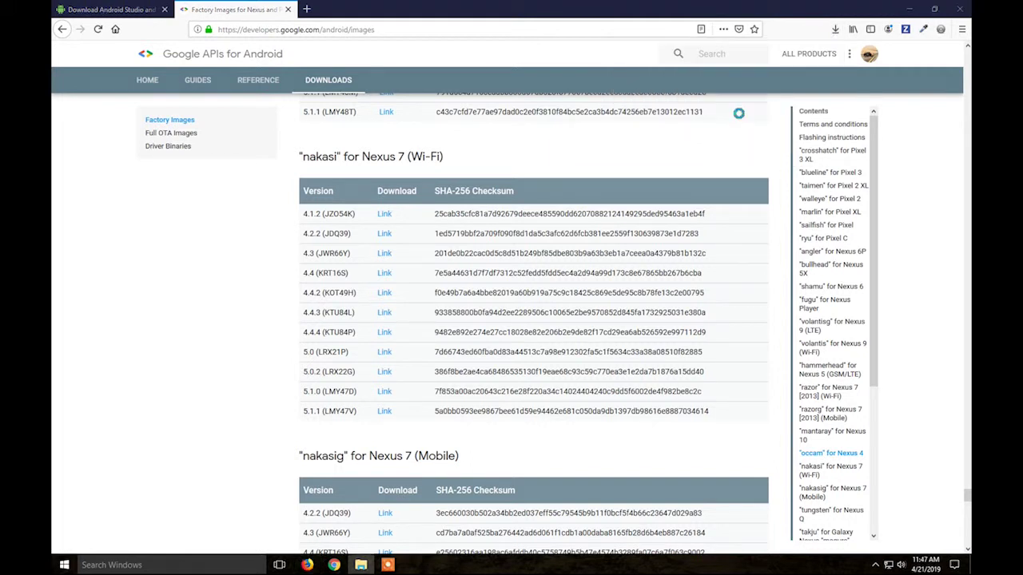
pyautogui.click(908, 7)
pyautogui.click(909, 8)
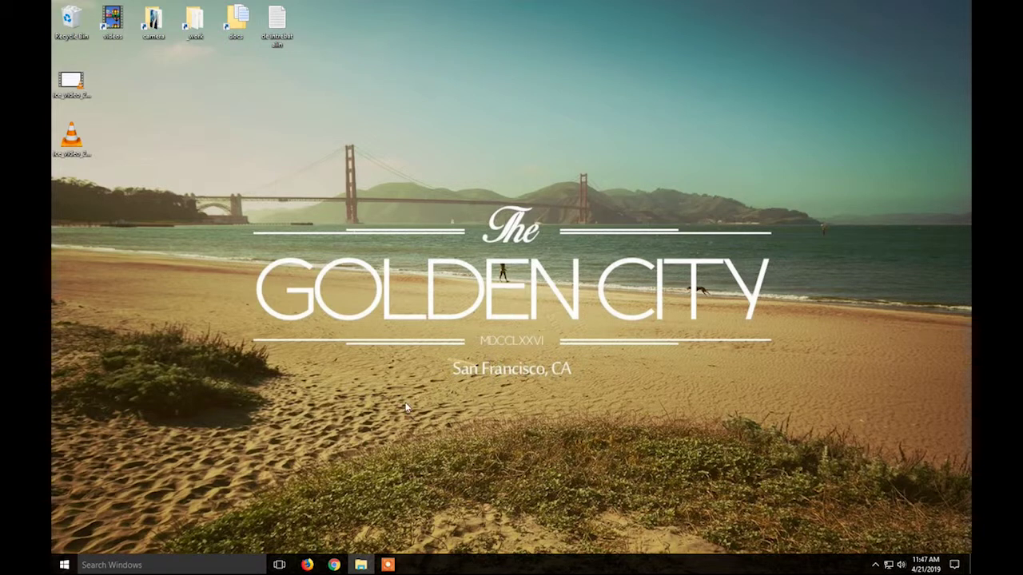
pyautogui.click(308, 565)
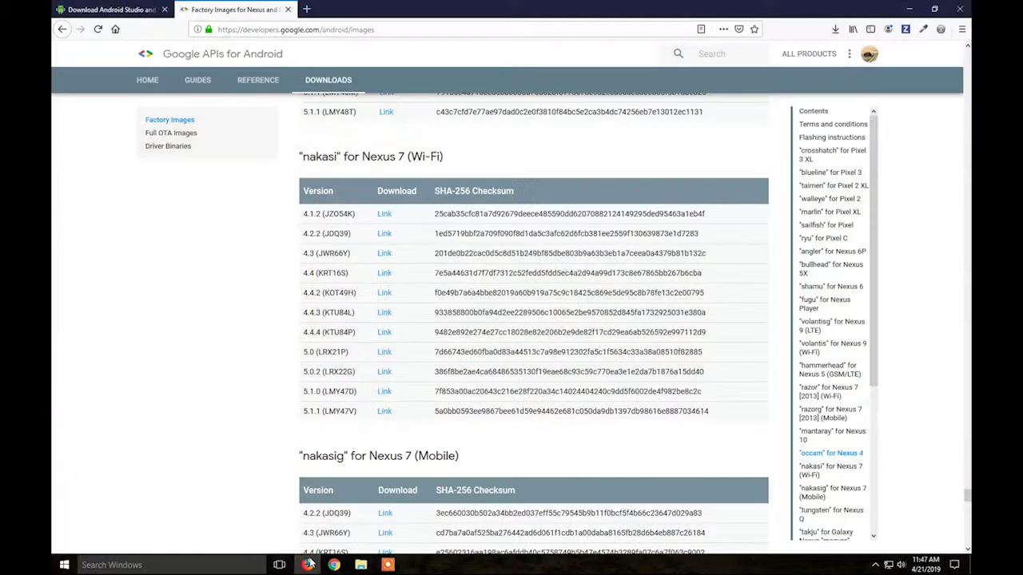
pyautogui.click(307, 565)
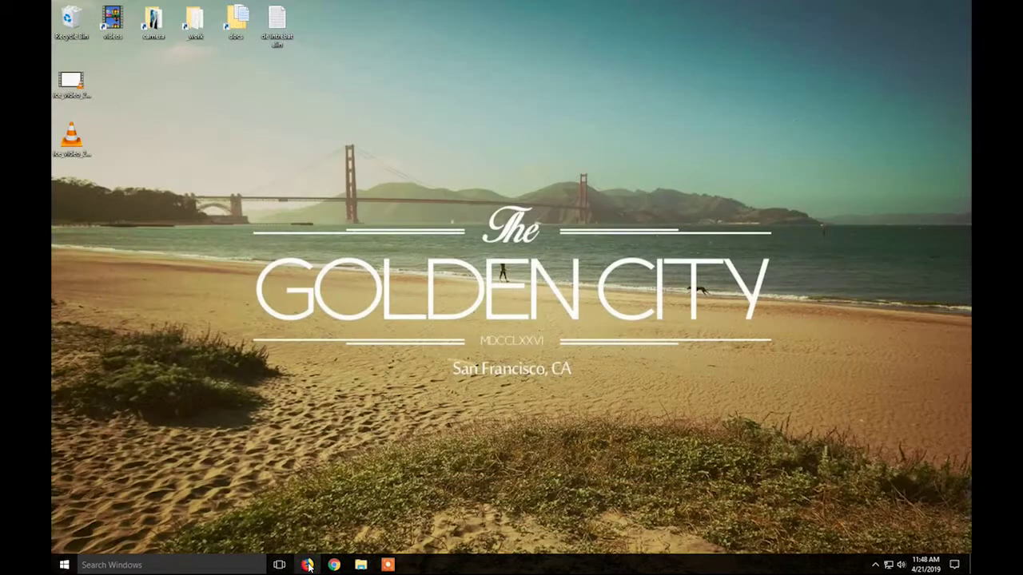
pyautogui.click(414, 564)
pyautogui.click(309, 564)
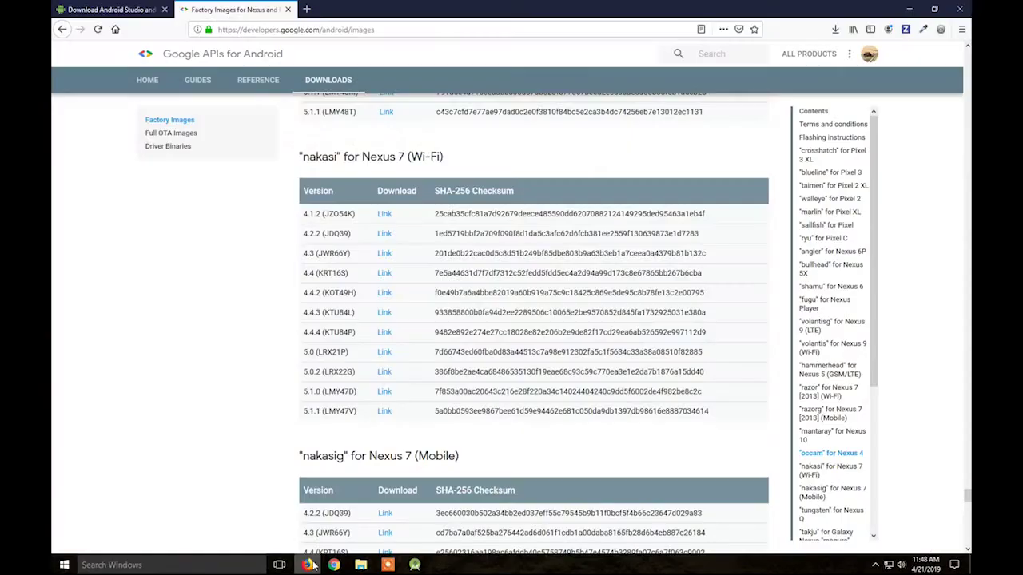
# Step: Run the Android Studio installer with the Android Virtual Device component, the default install location and the Android Studio Start menu folder
pyautogui.click(309, 564)
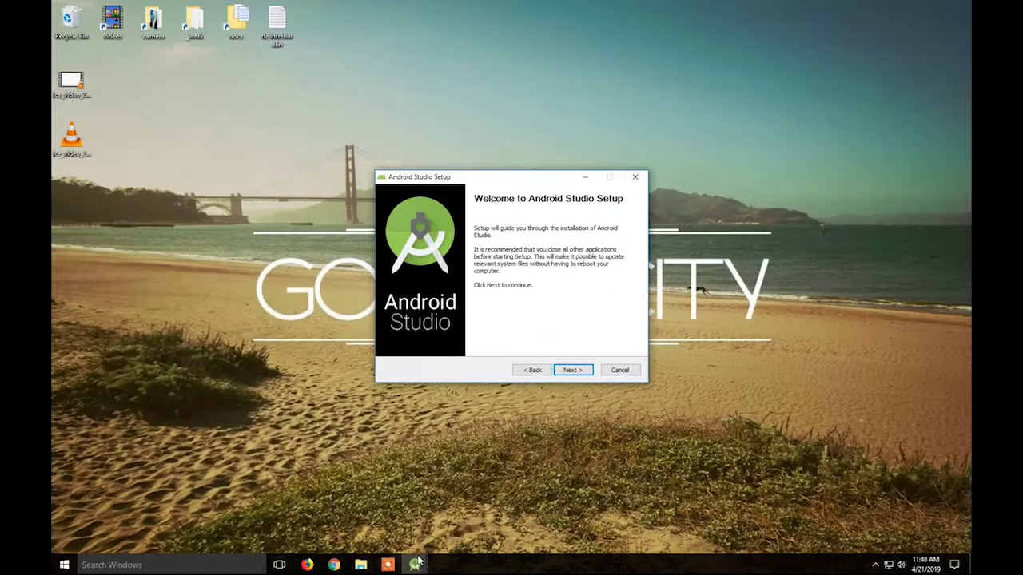
pyautogui.click(575, 370)
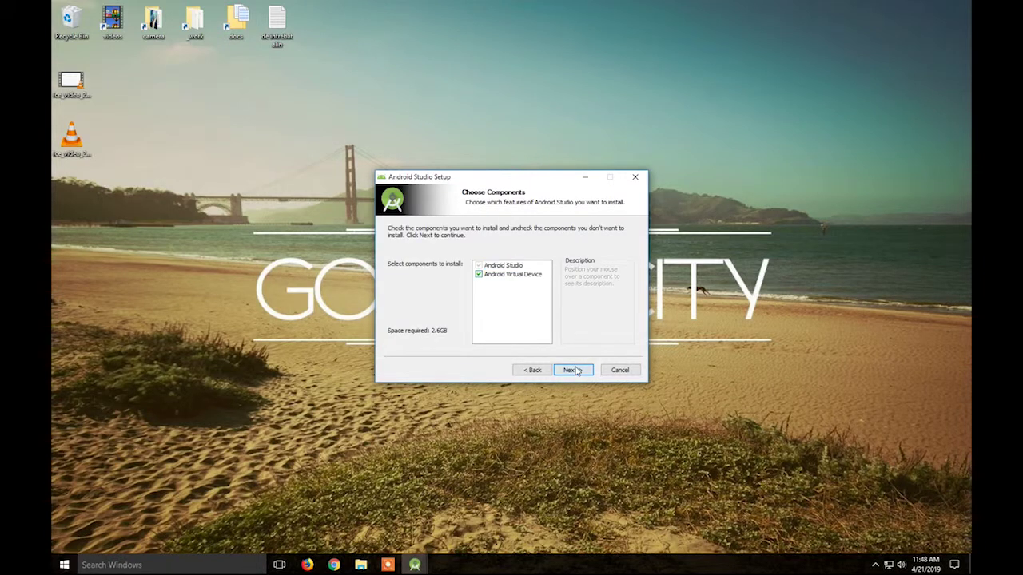
pyautogui.click(575, 370)
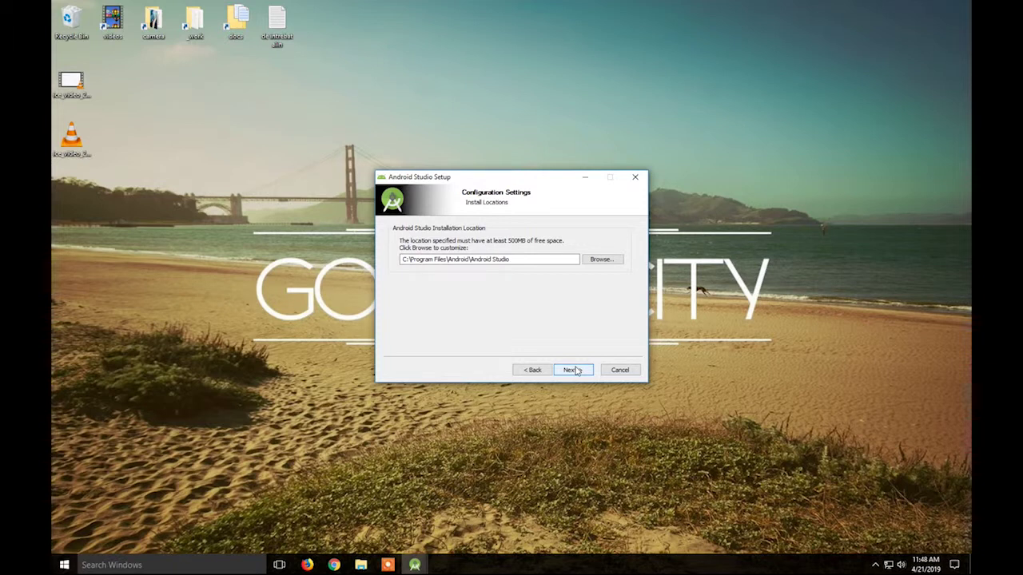
pyautogui.click(574, 370)
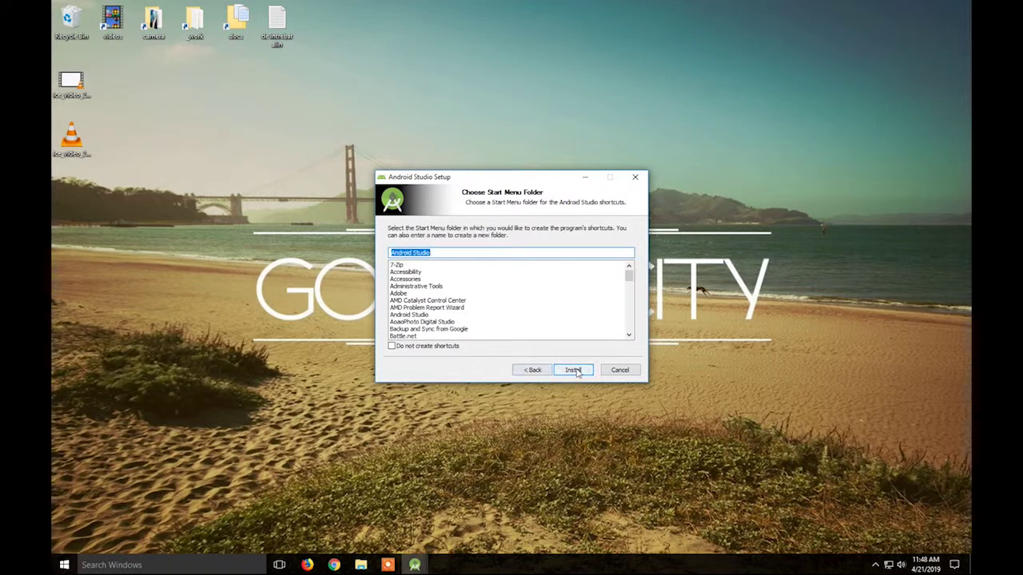
pyautogui.click(574, 370)
pyautogui.click(411, 254)
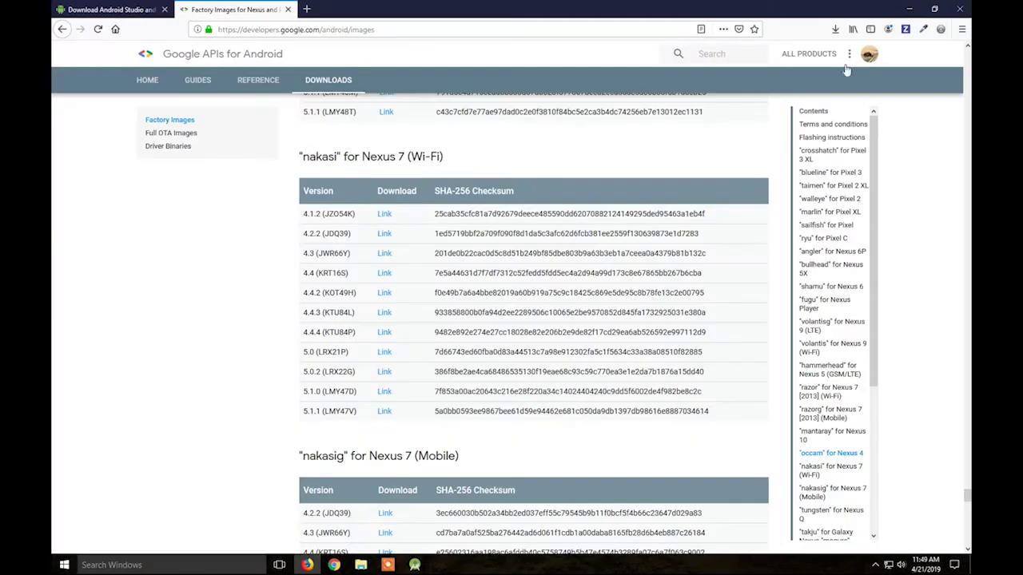
# Step: Open the downloaded nakasi-ktu84p-factory-9482e892.zip, extract its nakasi-ktu84p folder to the Desktop, and close the archive
pyautogui.click(835, 29)
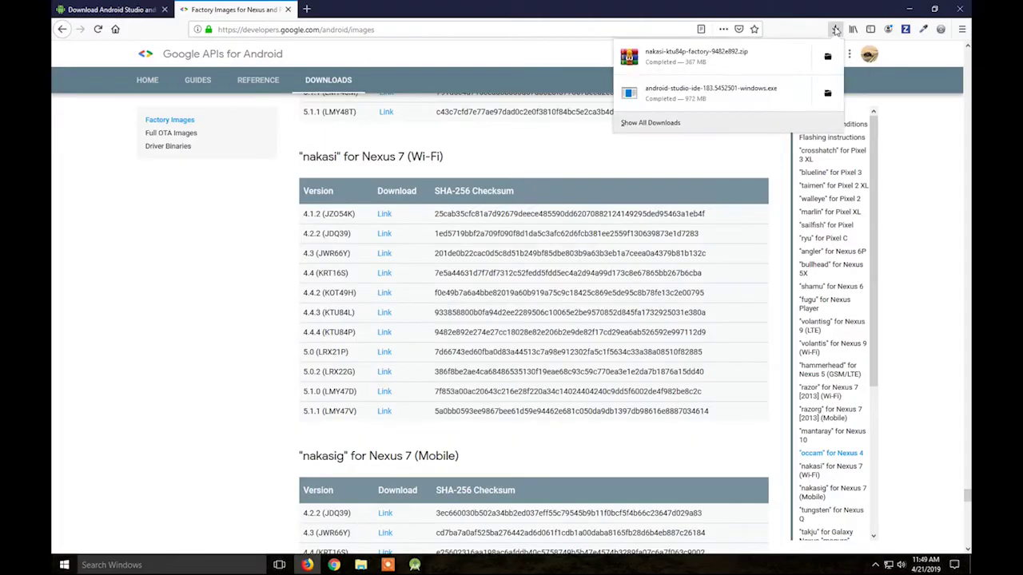
pyautogui.click(723, 62)
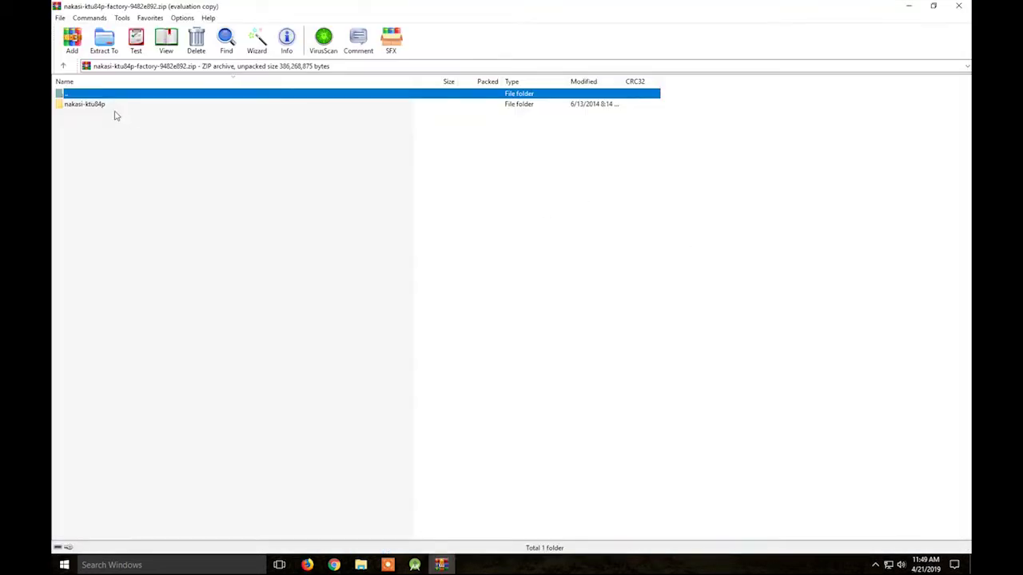
pyautogui.press('Escape')
pyautogui.doubleClick(87, 104)
pyautogui.doubleClick(91, 95)
pyautogui.click(112, 48)
pyautogui.click(536, 217)
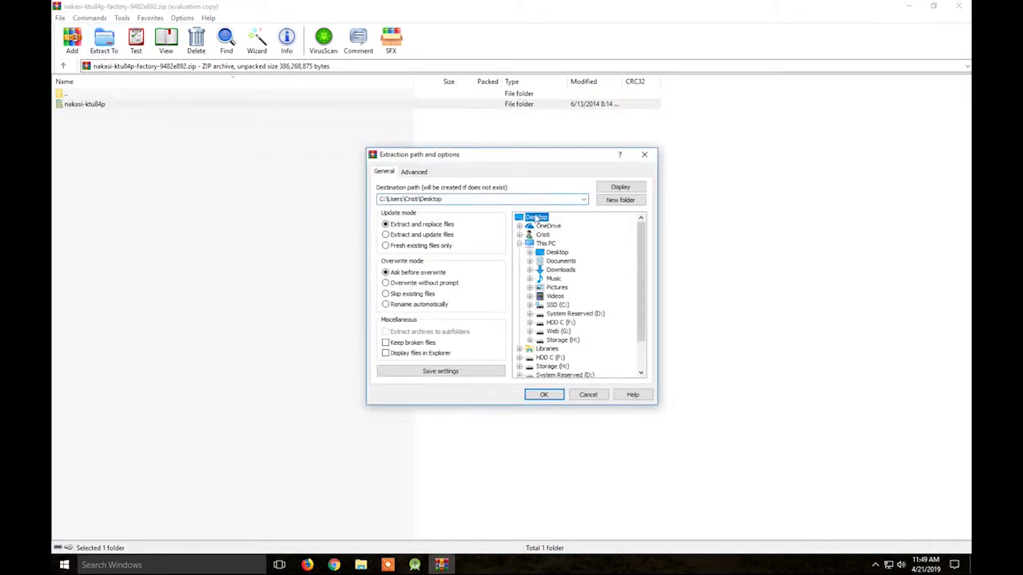
pyautogui.click(547, 394)
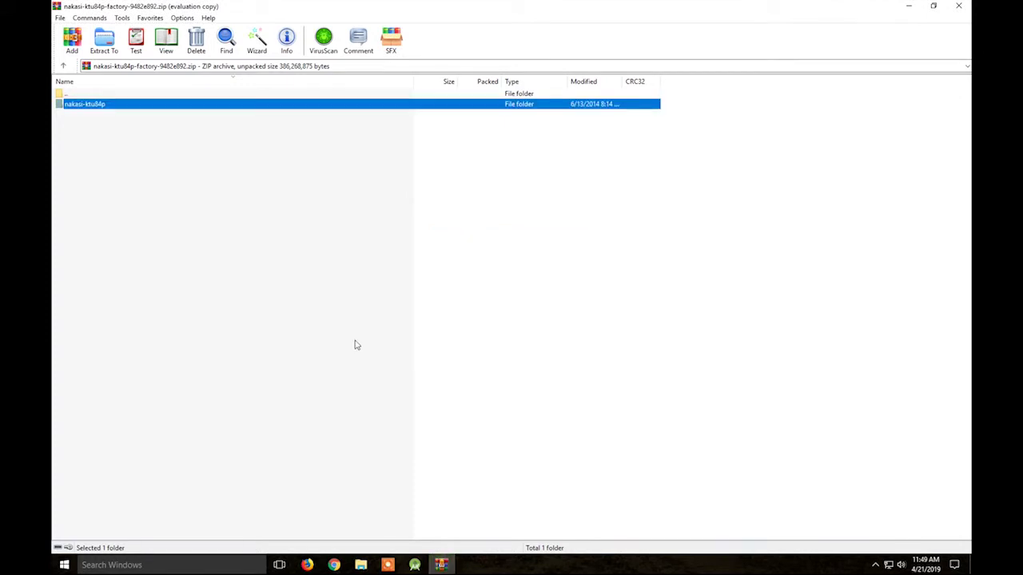
pyautogui.click(959, 5)
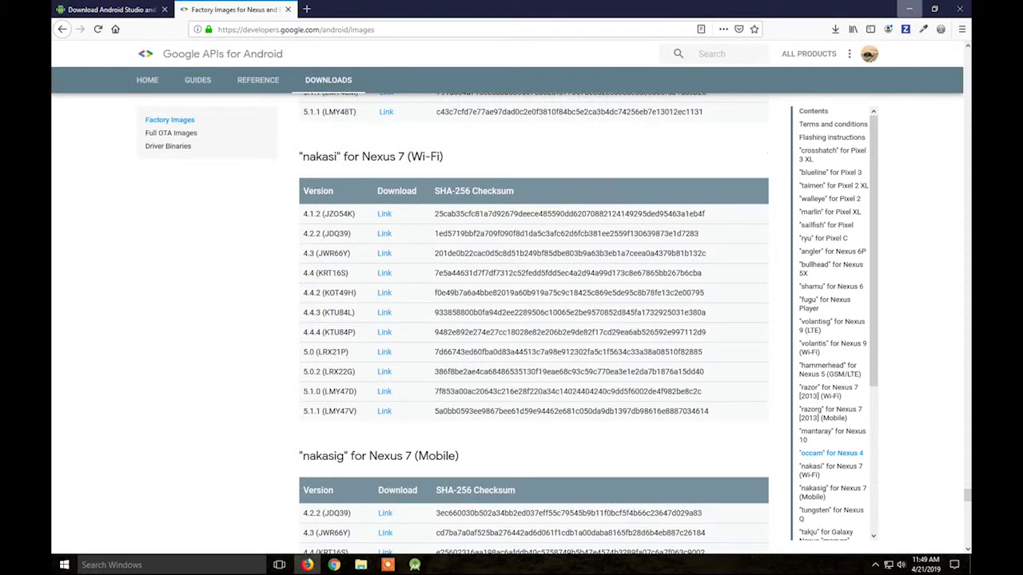
# Step: Minimize the browser, finish Android Studio Setup with Start Android Studio enabled, and quit the second setup window
pyautogui.click(909, 9)
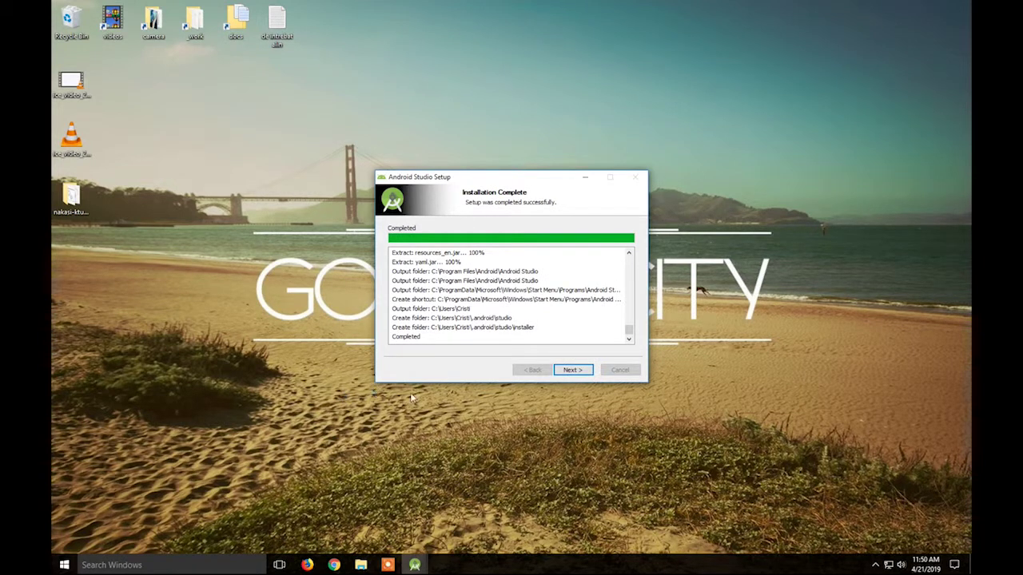
pyautogui.click(589, 376)
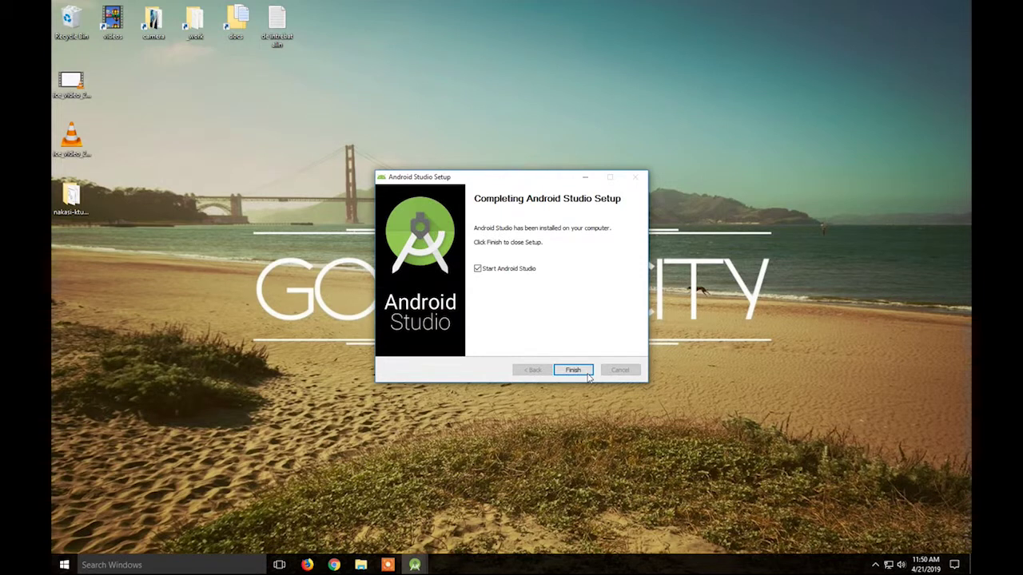
pyautogui.click(573, 370)
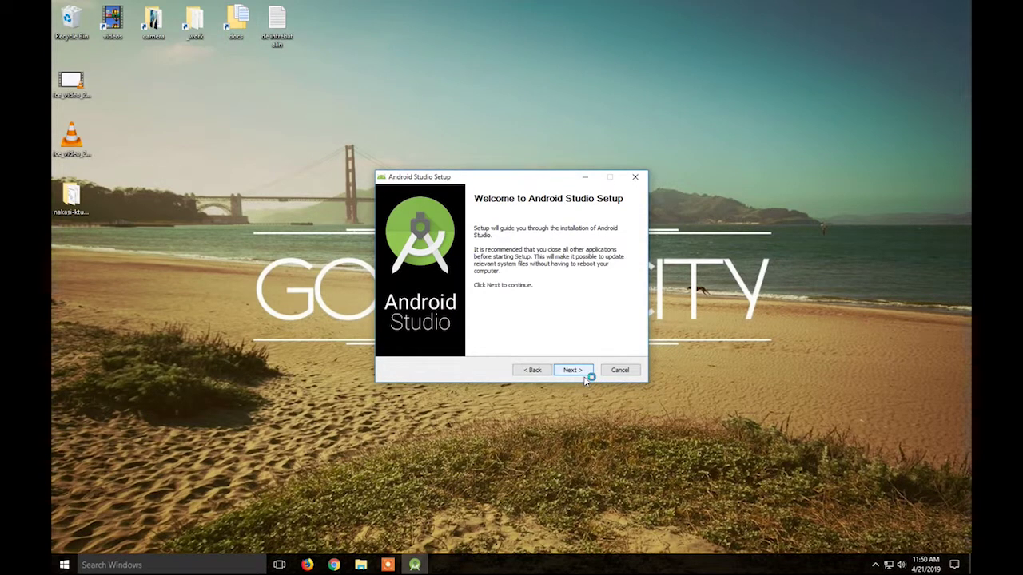
pyautogui.moveTo(555, 180); pyautogui.dragTo(525, 188)
pyautogui.click(605, 184)
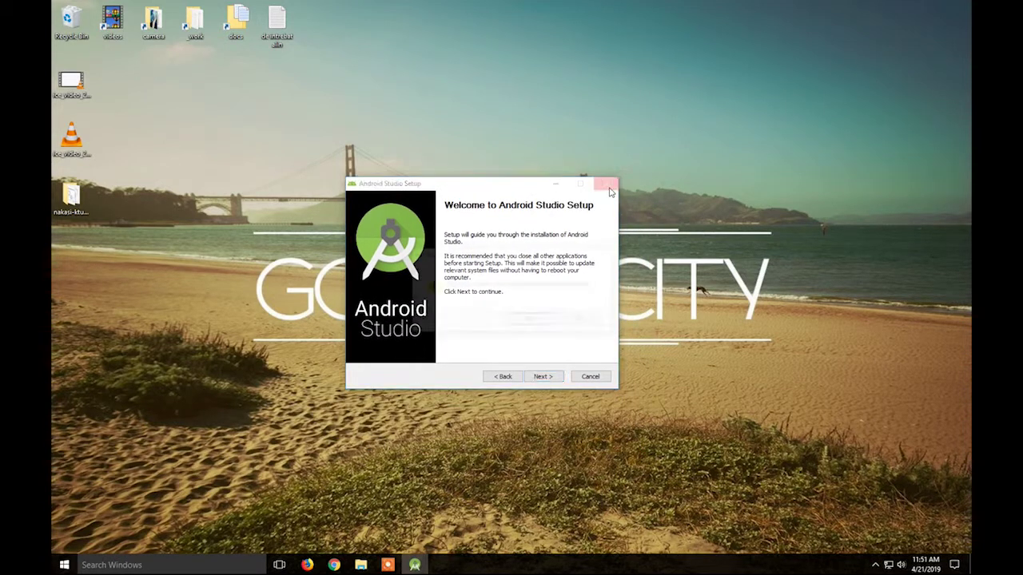
pyautogui.click(527, 321)
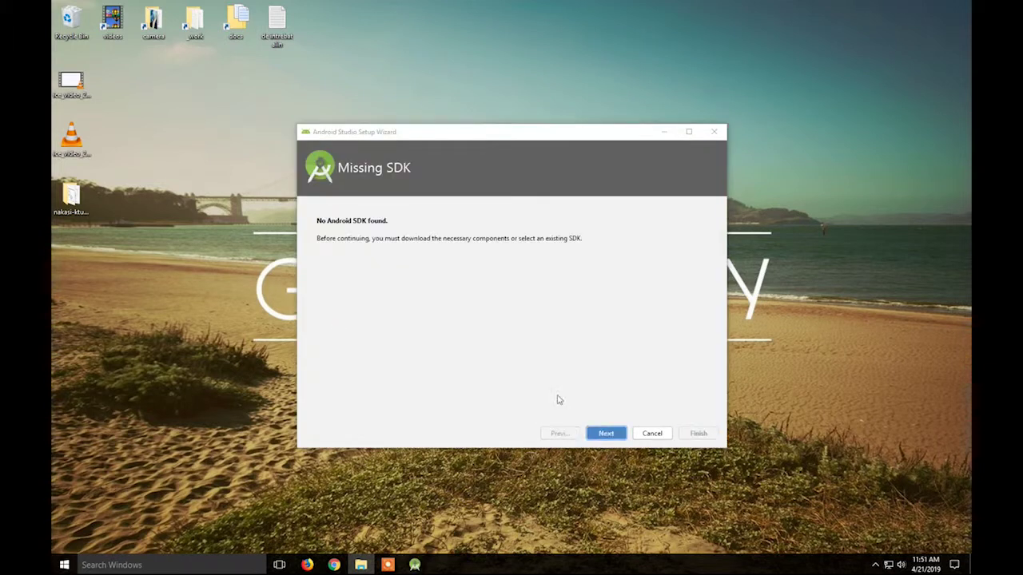
# Step: Accept the Android SDK and API 28: Android 9.0 (Pie) components in the setup wizard, keeping the default SDK location
pyautogui.click(606, 433)
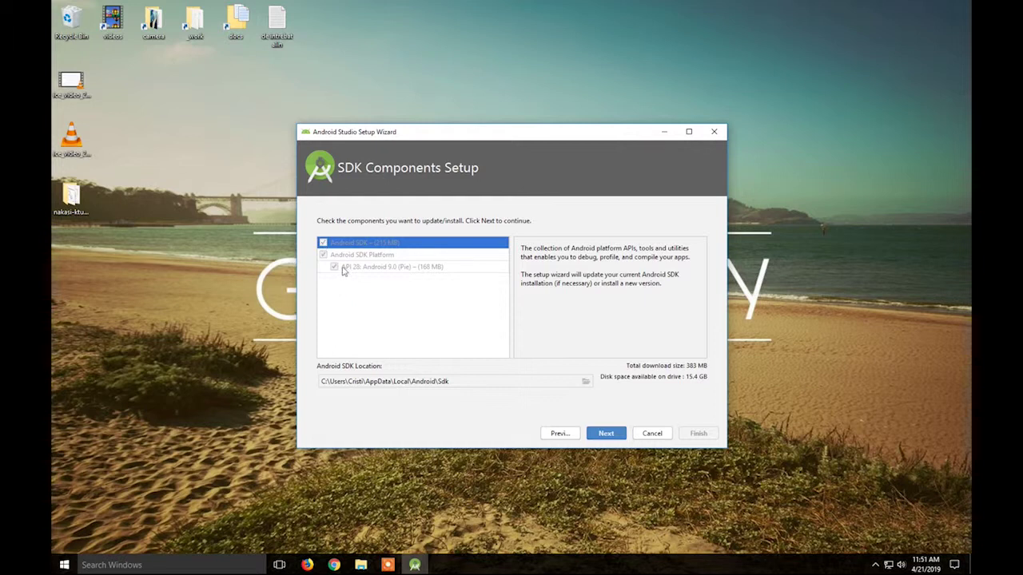
pyautogui.click(605, 434)
pyautogui.click(559, 433)
pyautogui.moveTo(322, 381); pyautogui.dragTo(460, 386)
pyautogui.click(472, 388)
pyautogui.click(325, 386)
pyautogui.click(459, 385)
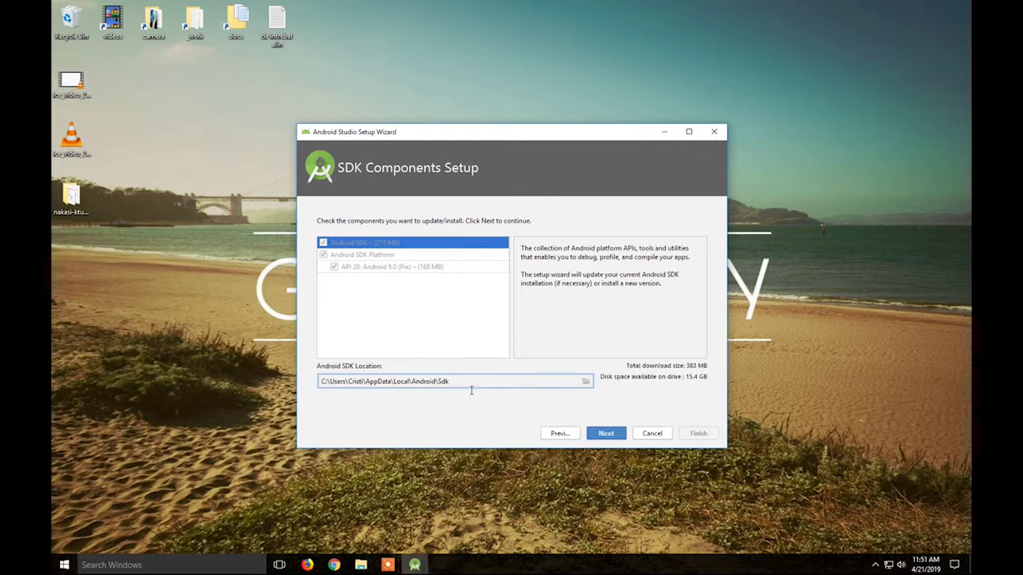
pyautogui.click(609, 436)
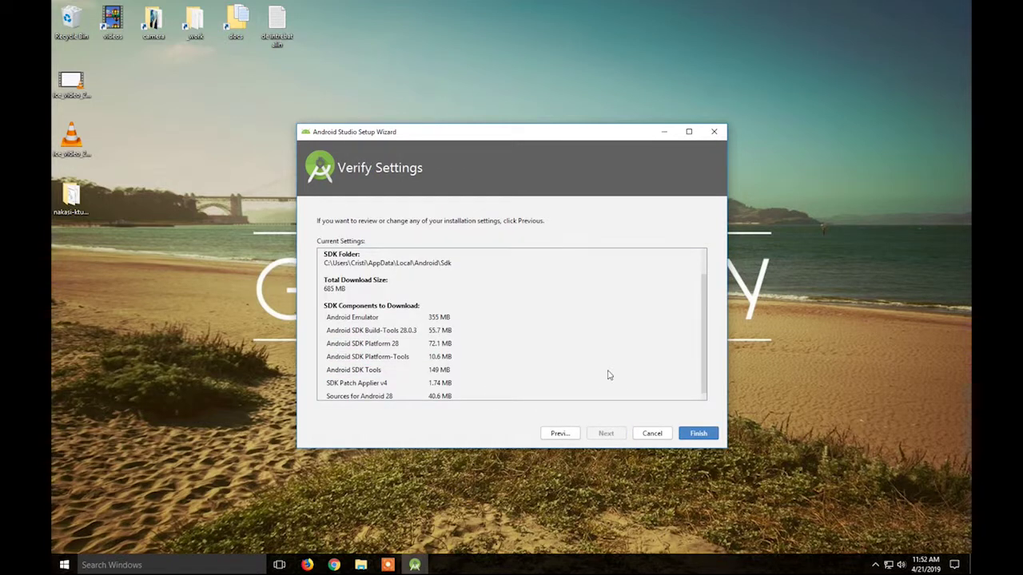
# Step: Review the SDK settings, download the components with the details shown, and finish the setup wizard
pyautogui.scroll(-1, 607, 373)
pyautogui.click(687, 431)
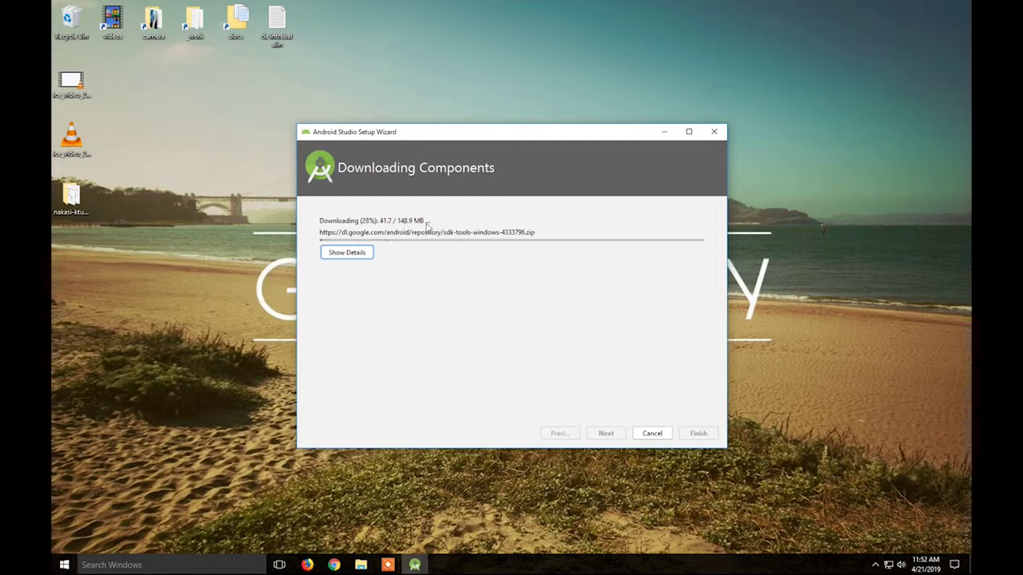
pyautogui.click(350, 255)
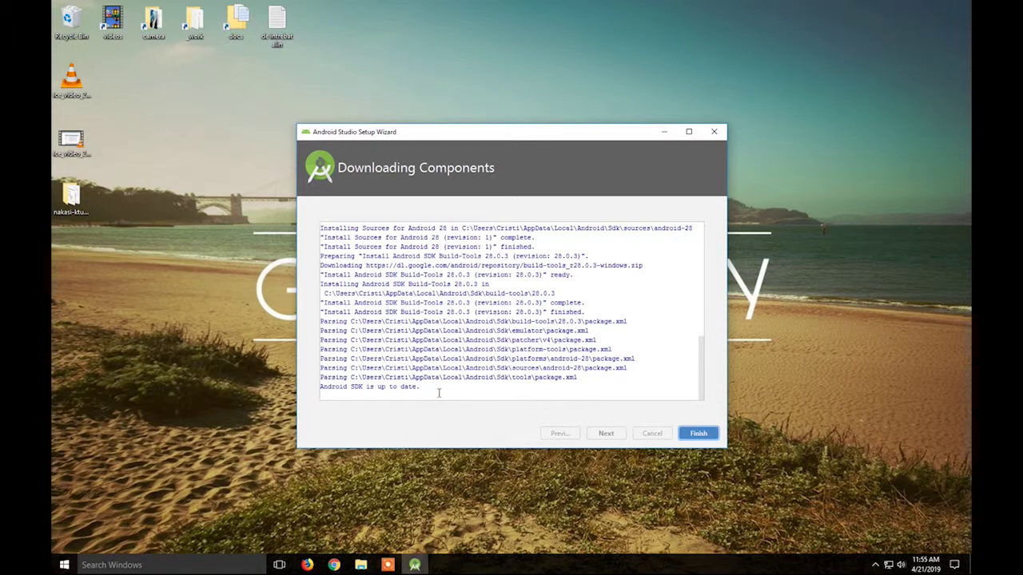
pyautogui.click(699, 434)
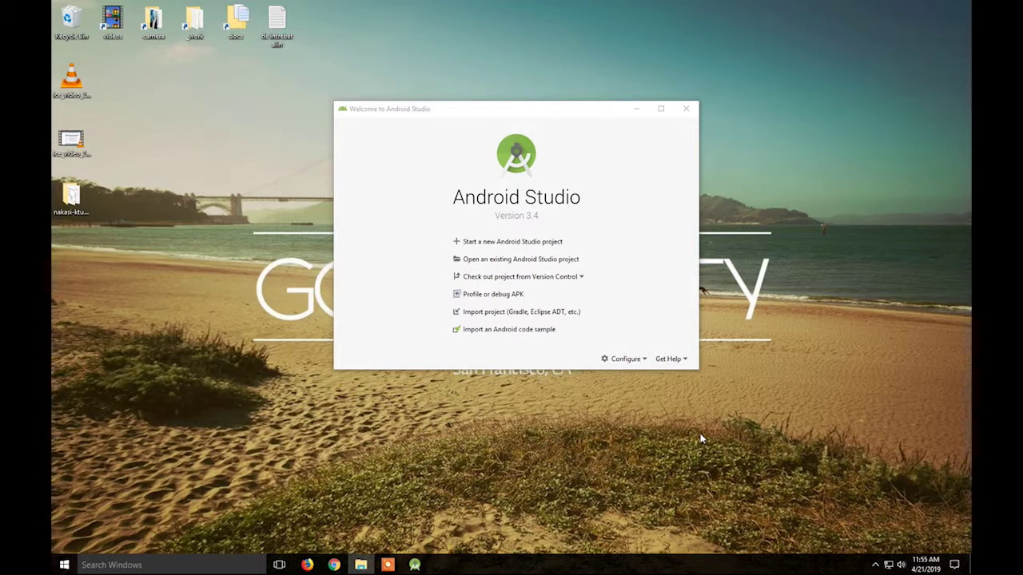
# Step: Open the SDK Manager from the Android Studio welcome window and select Google USB Driver among the SDK Tools
pyautogui.click(428, 116)
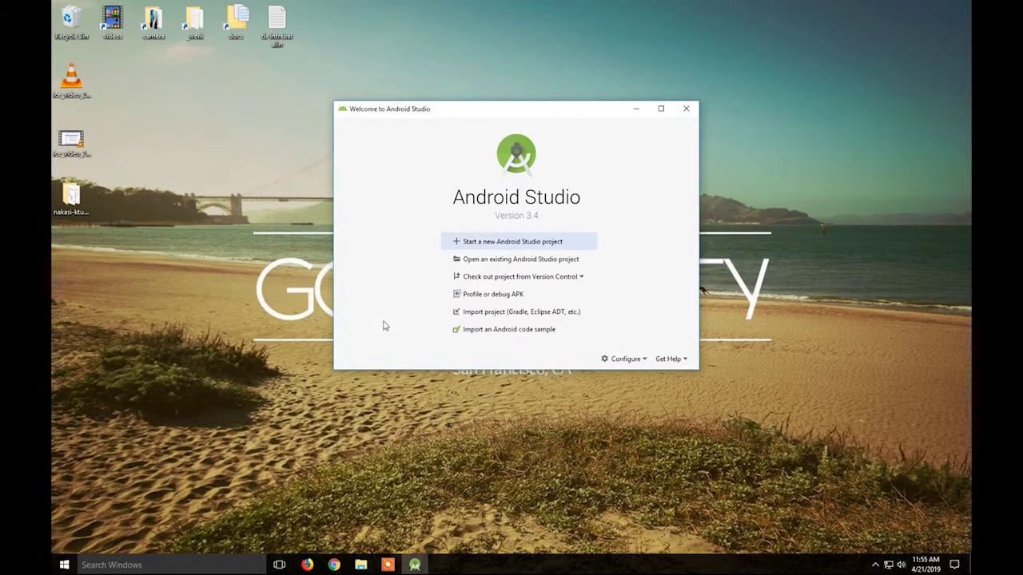
pyautogui.click(627, 359)
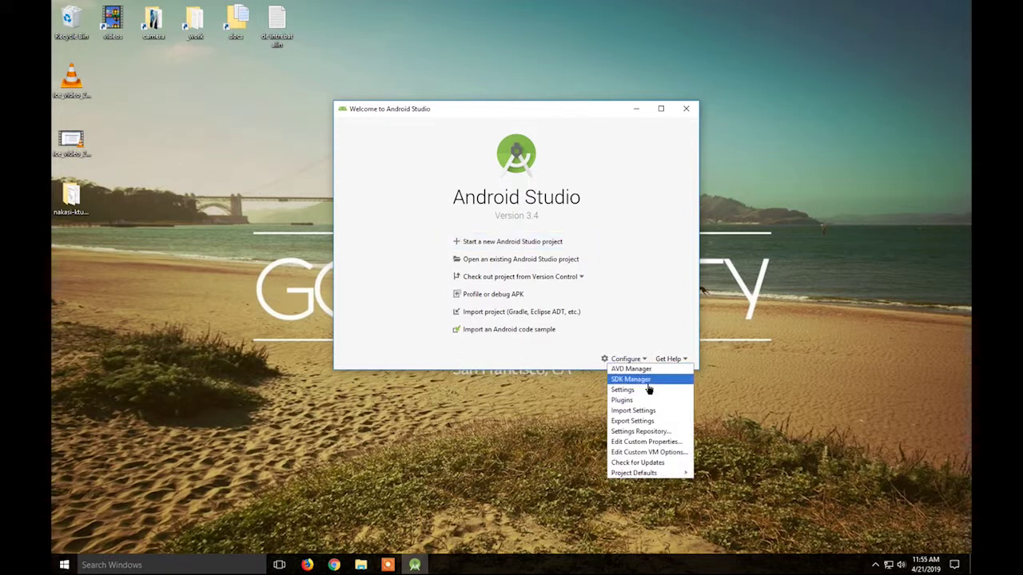
pyautogui.click(647, 381)
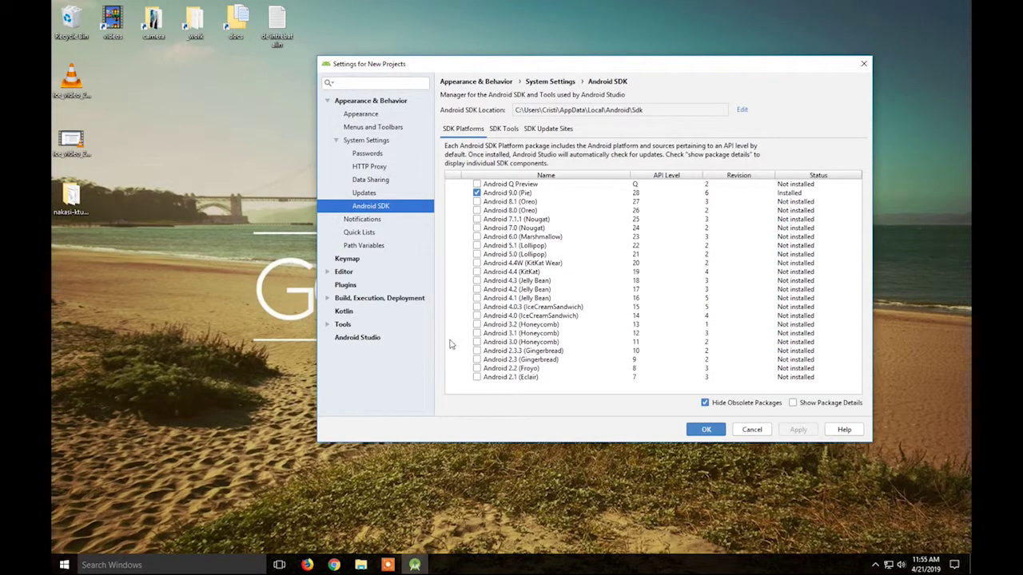
pyautogui.click(503, 129)
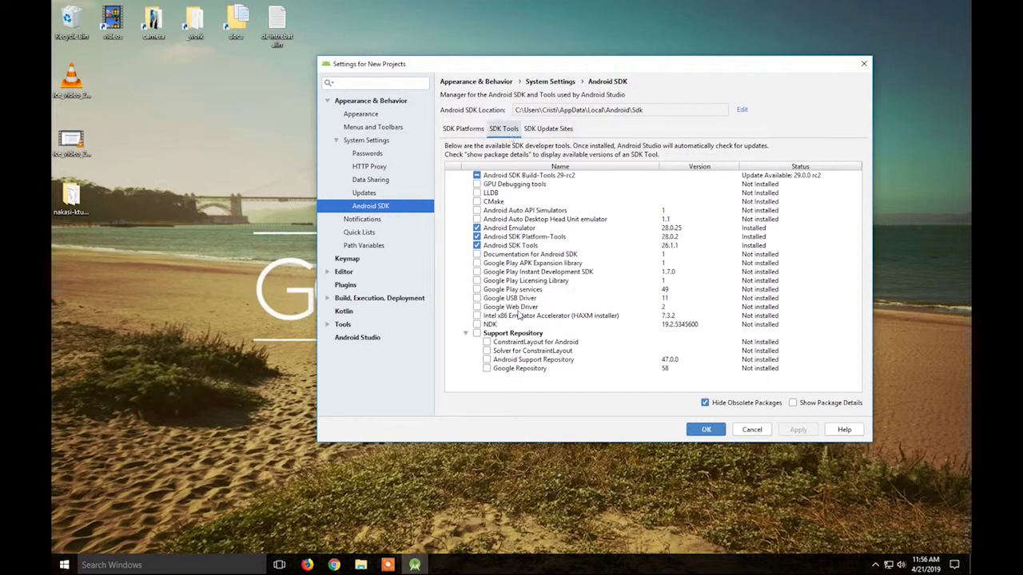
pyautogui.click(477, 299)
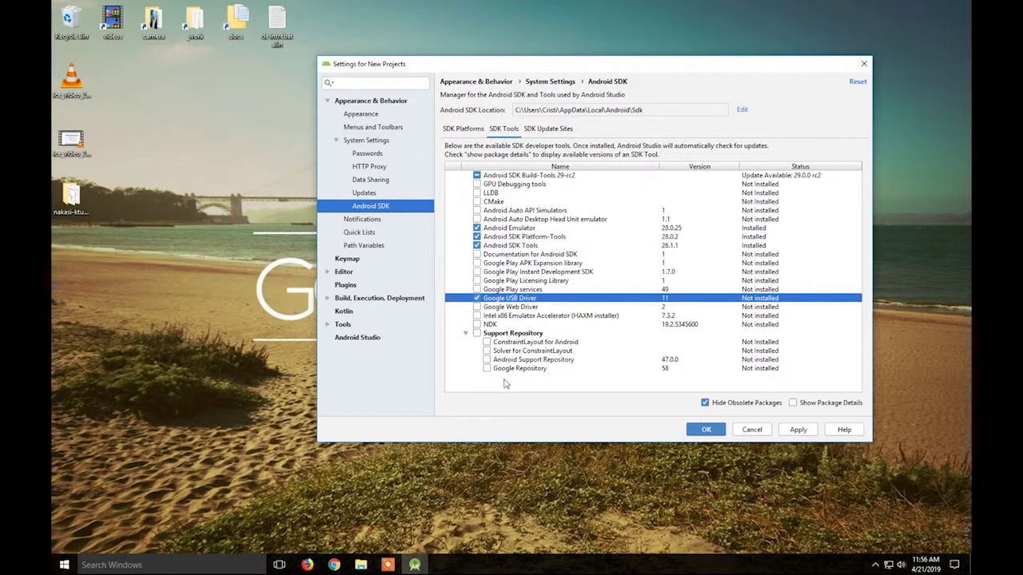
# Step: Install the selected Google USB Driver, accepting its license agreement, and close the SDK settings and Android Studio
pyautogui.click(799, 430)
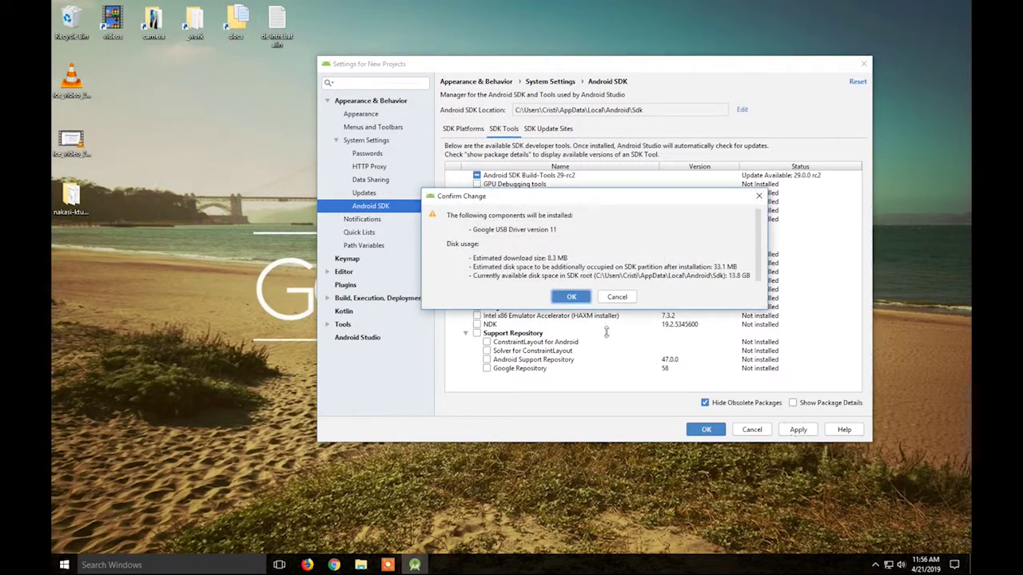
pyautogui.click(570, 297)
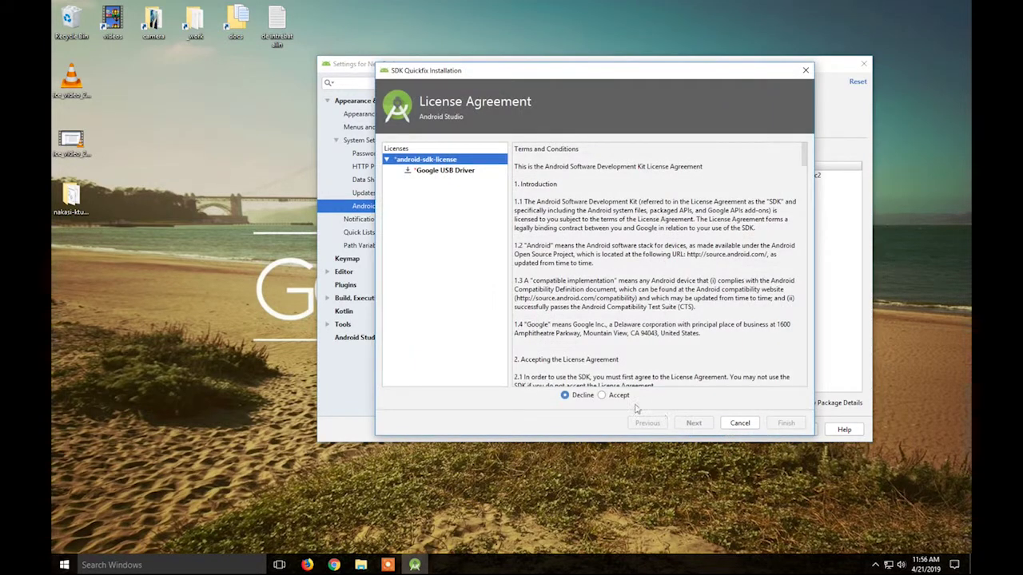
pyautogui.click(601, 395)
pyautogui.click(696, 428)
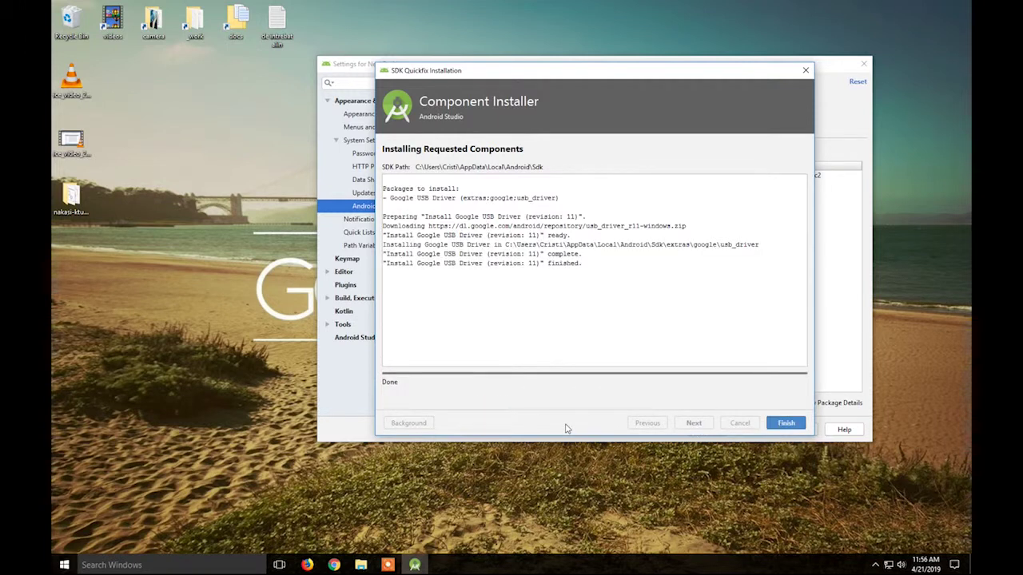
pyautogui.click(786, 423)
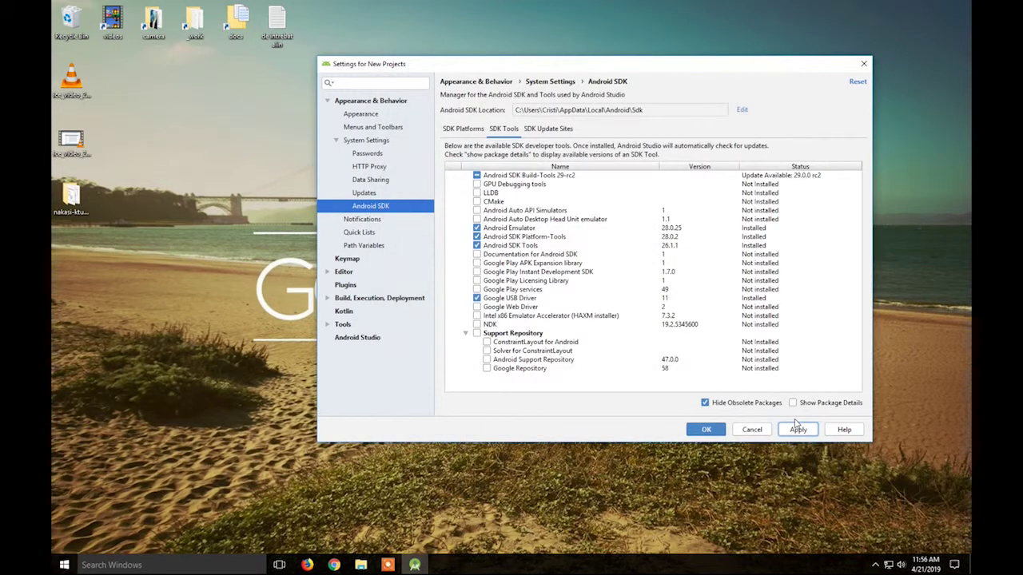
pyautogui.click(706, 430)
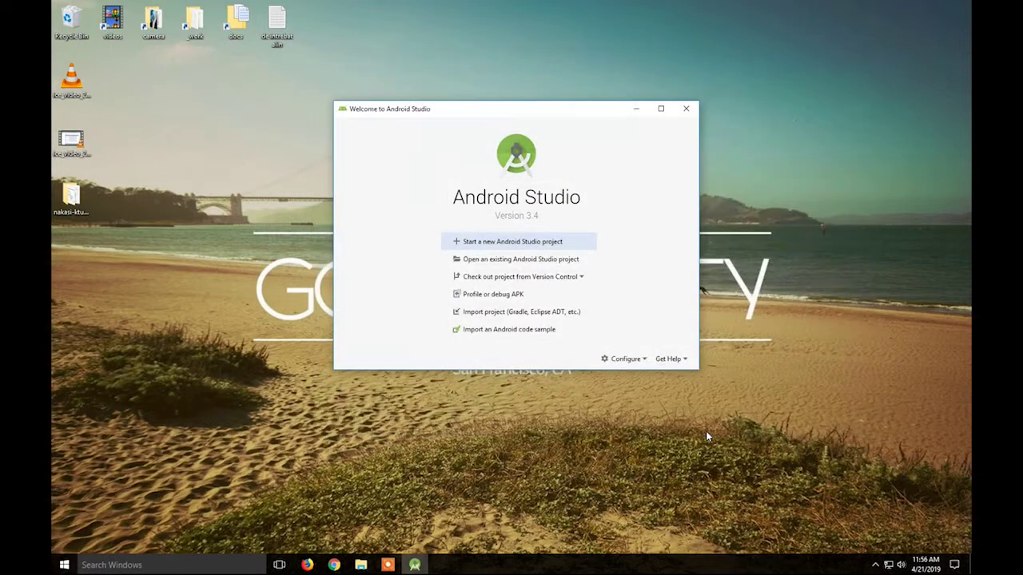
pyautogui.click(686, 108)
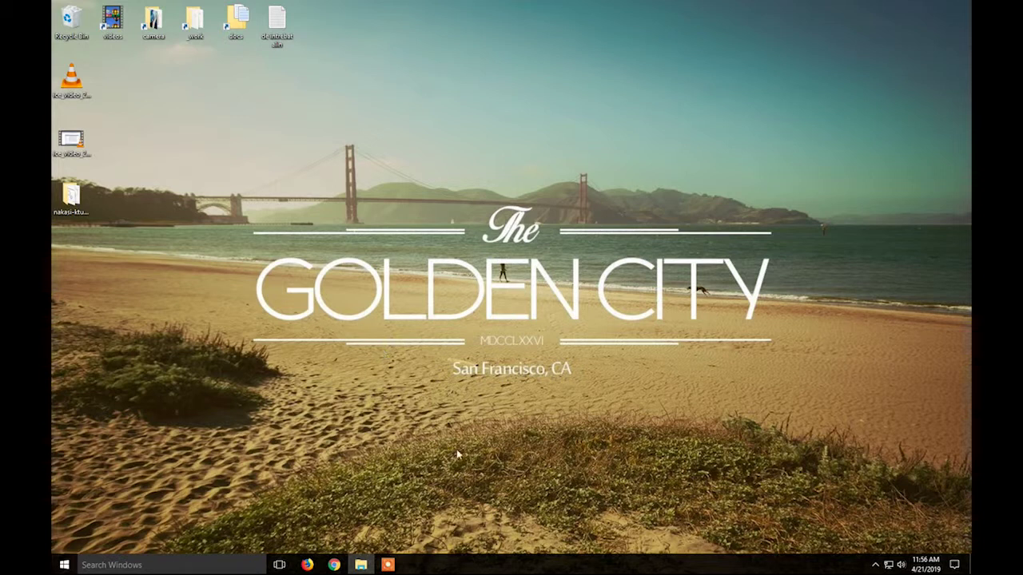
# Step: Close the existing File Explorer window and open a new one showing This PC
pyautogui.click(360, 565)
pyautogui.click(360, 564)
pyautogui.moveTo(360, 565); pyautogui.dragTo(363, 543)
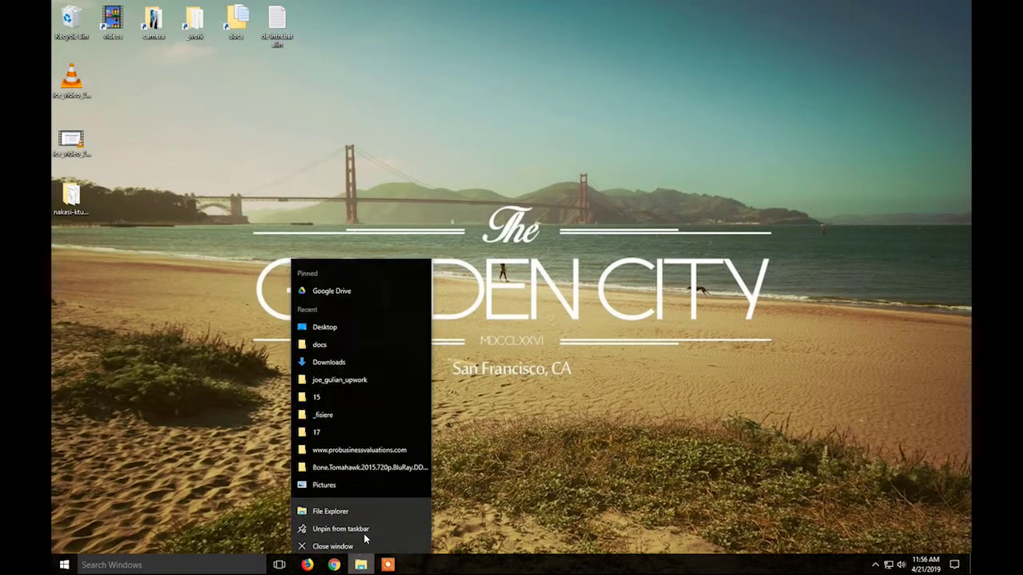
pyautogui.click(360, 541)
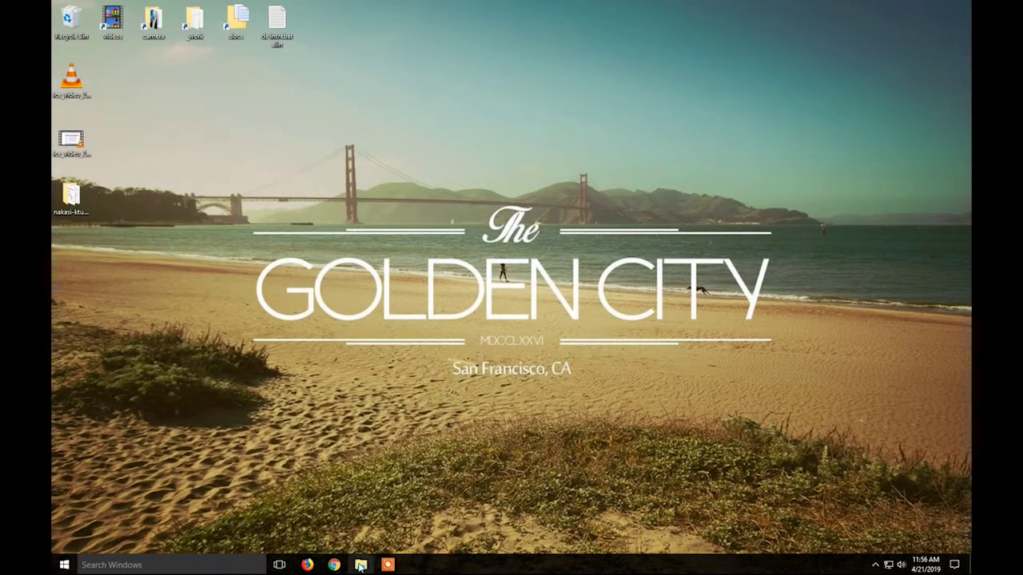
pyautogui.press('super+e')
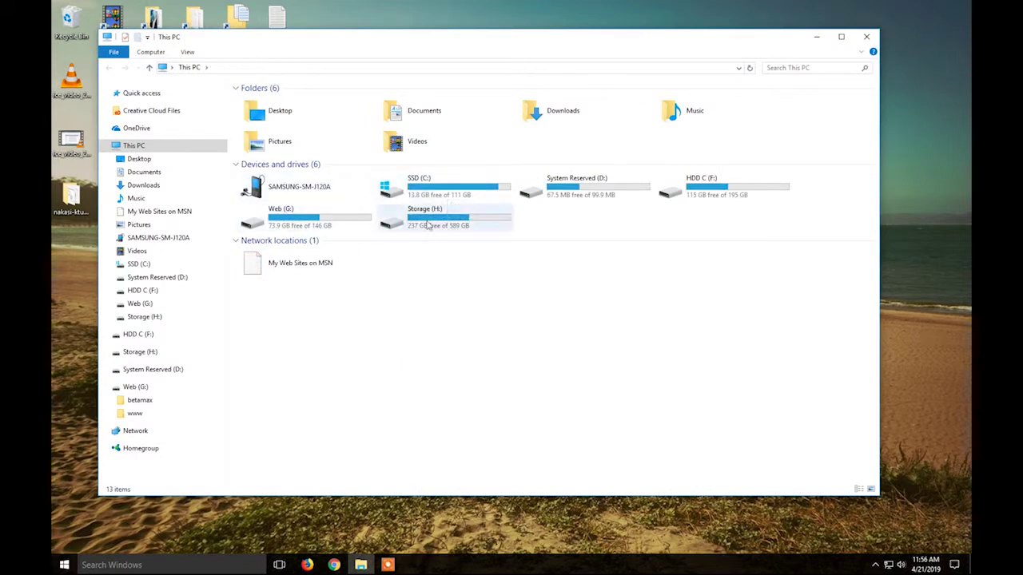
# Step: Open the Android SDK's platform-tools folder under the user profile's AppData\Local\Android\Sdk on the SSD (C:) drive
pyautogui.click(425, 189)
pyautogui.doubleClick(425, 189)
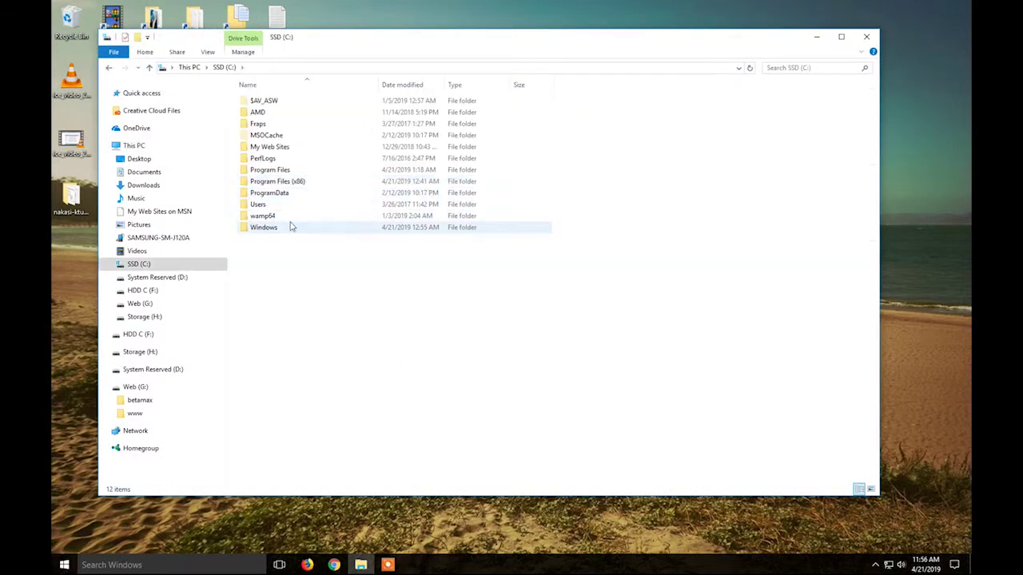
pyautogui.doubleClick(267, 205)
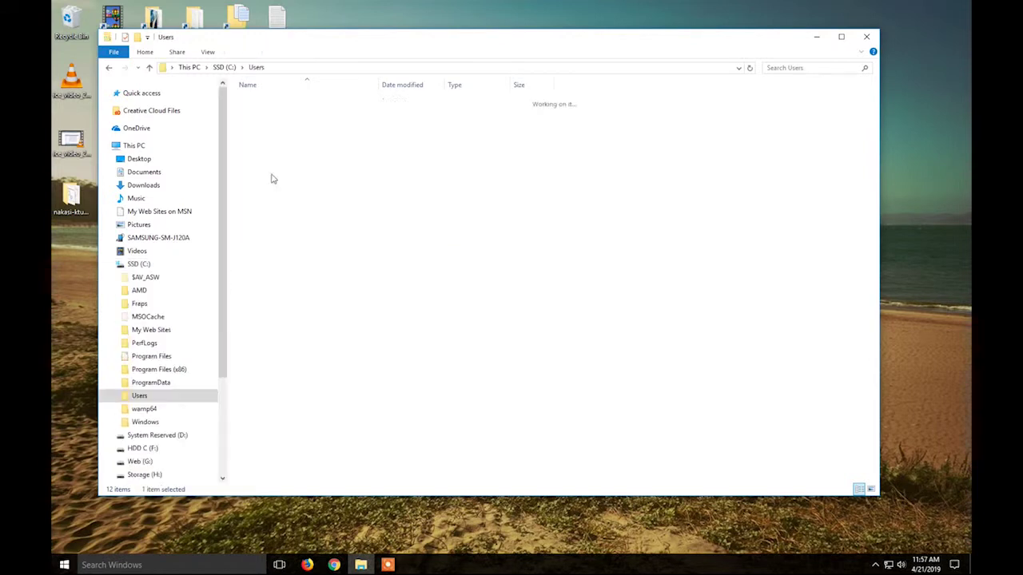
pyautogui.doubleClick(280, 104)
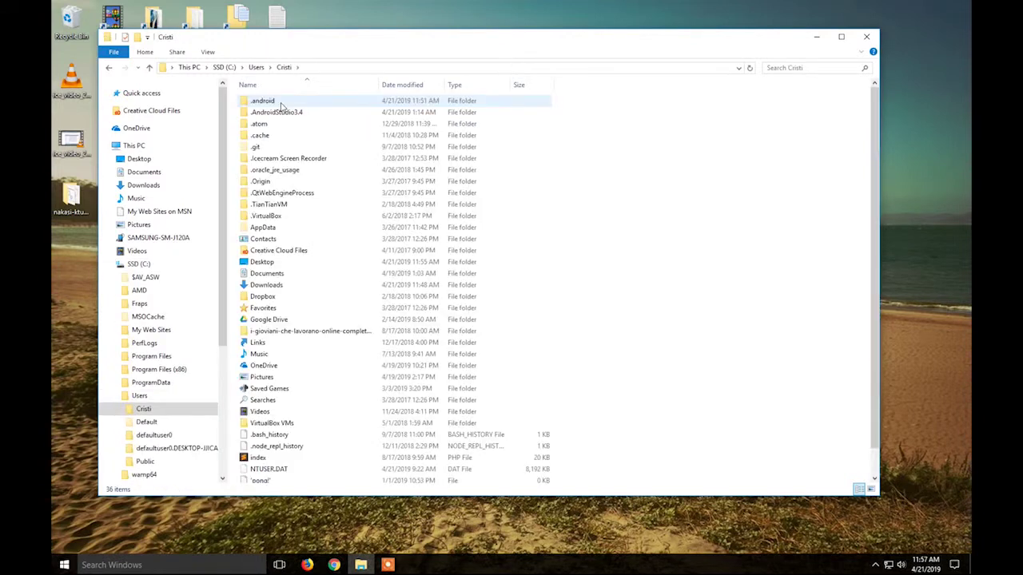
pyautogui.doubleClick(278, 229)
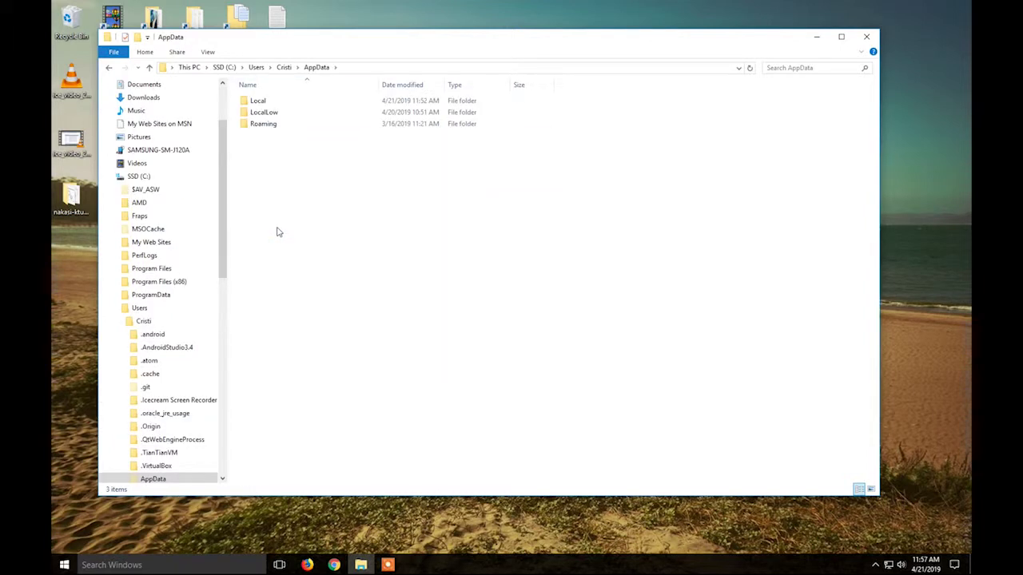
pyautogui.doubleClick(269, 102)
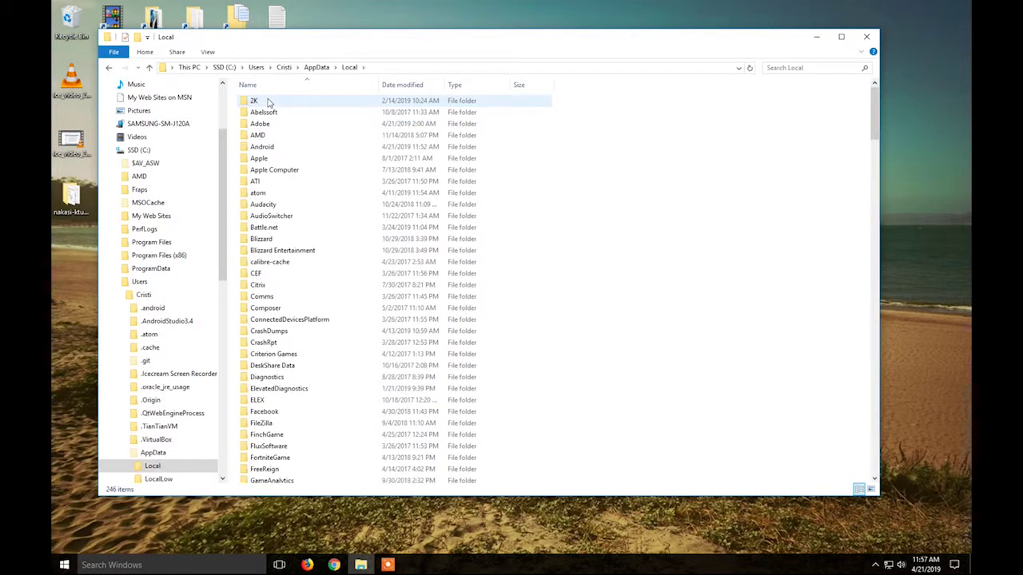
pyautogui.doubleClick(270, 147)
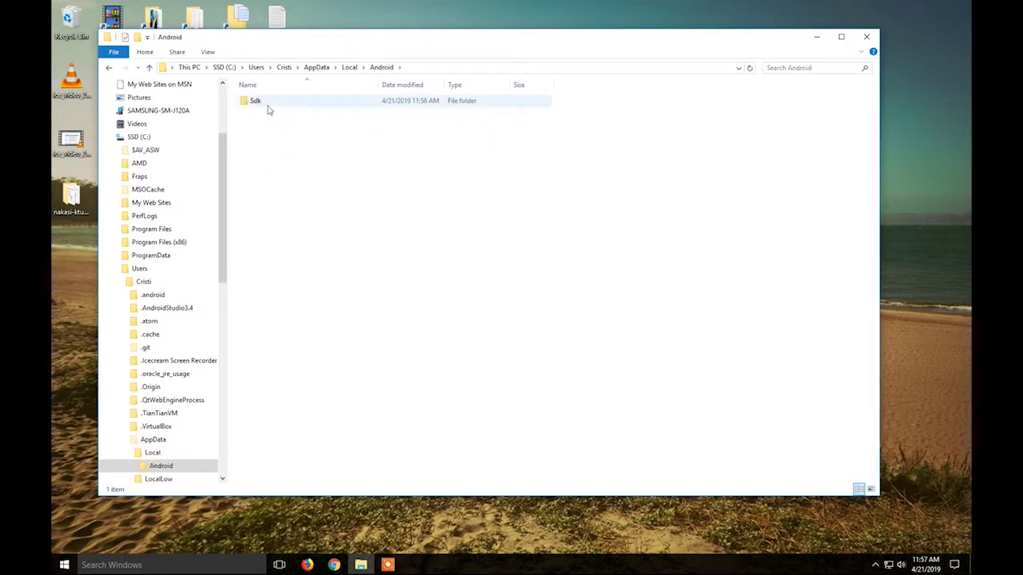
pyautogui.doubleClick(256, 101)
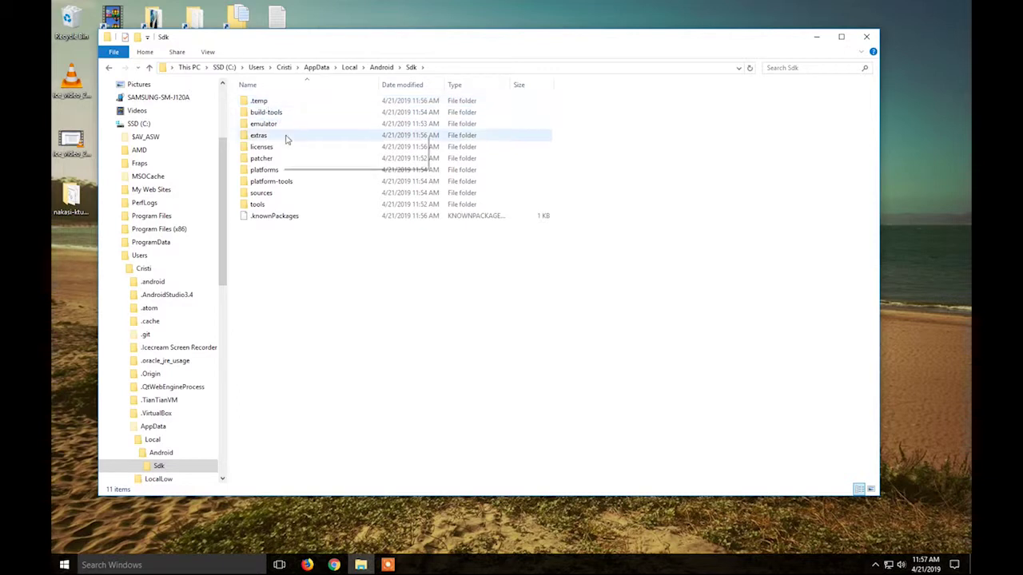
pyautogui.doubleClick(271, 181)
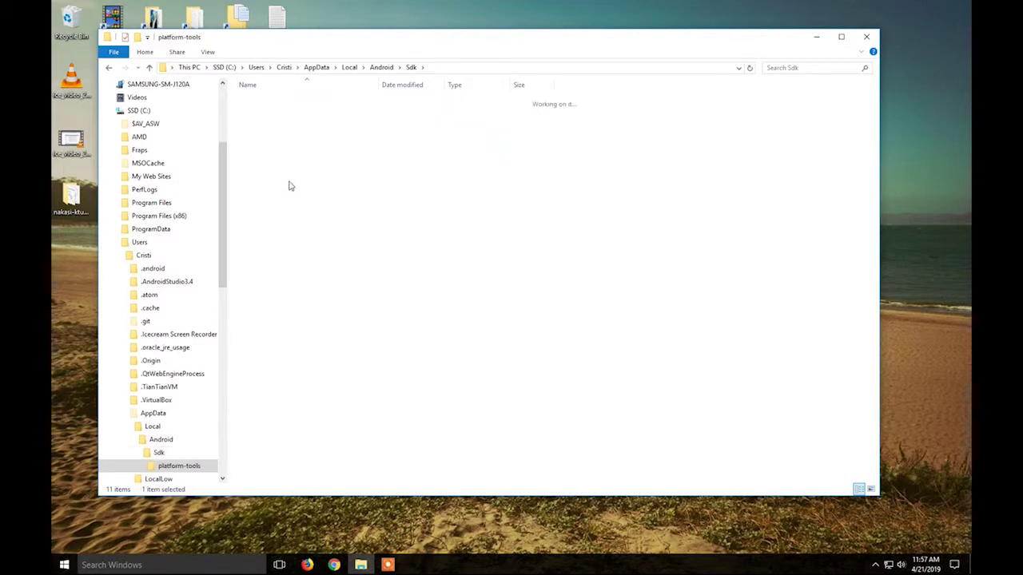
# Step: Copy all files and folders inside platform-tools and minimize that File Explorer window
pyautogui.moveTo(430, 394); pyautogui.dragTo(255, 96)
pyautogui.rightClick(326, 171)
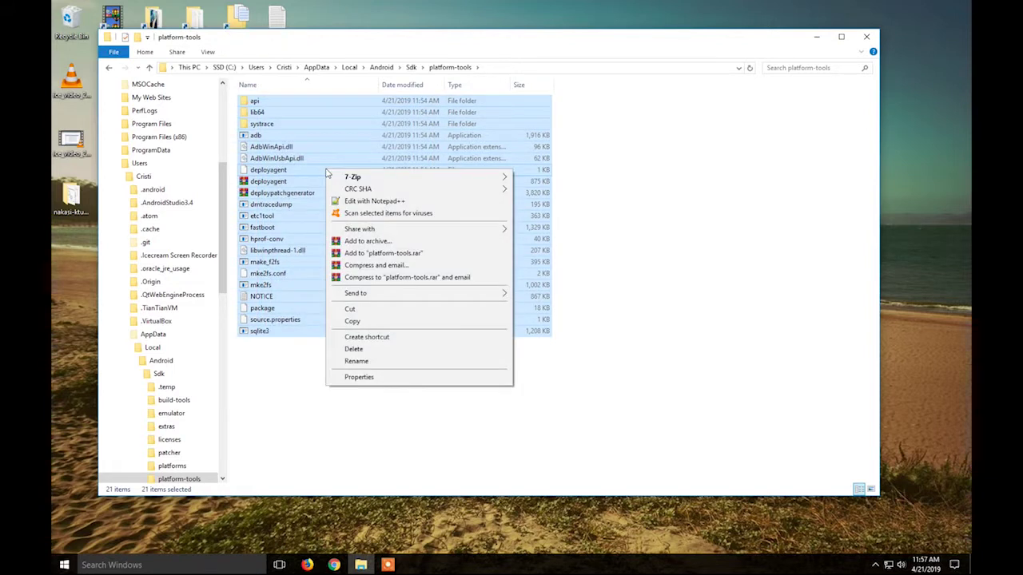
pyautogui.click(369, 320)
pyautogui.click(816, 37)
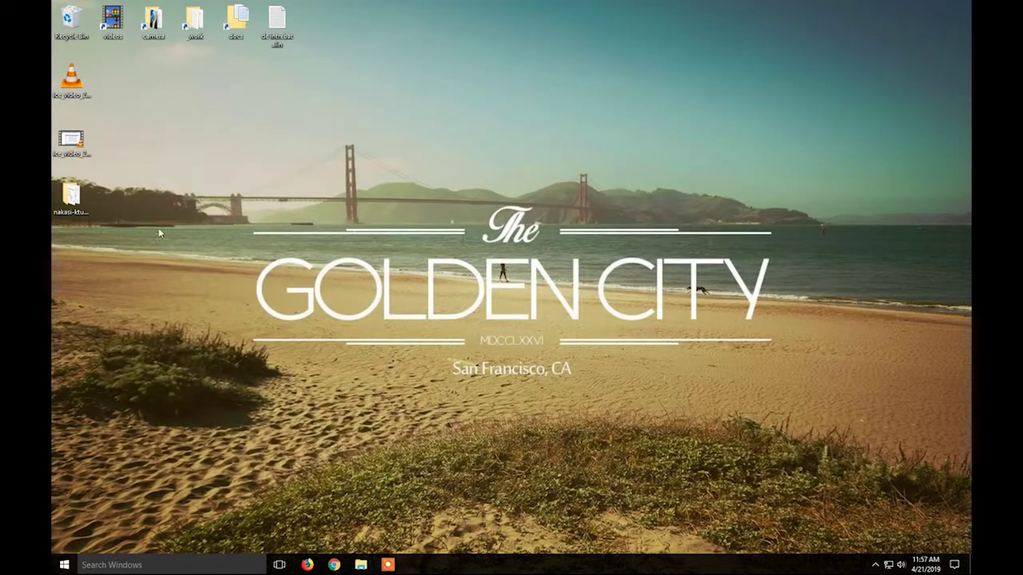
# Step: Paste the copied platform tools into the nakasi-ktu84p folder on the desktop and clear the selection
pyautogui.doubleClick(71, 196)
pyautogui.rightClick(495, 246)
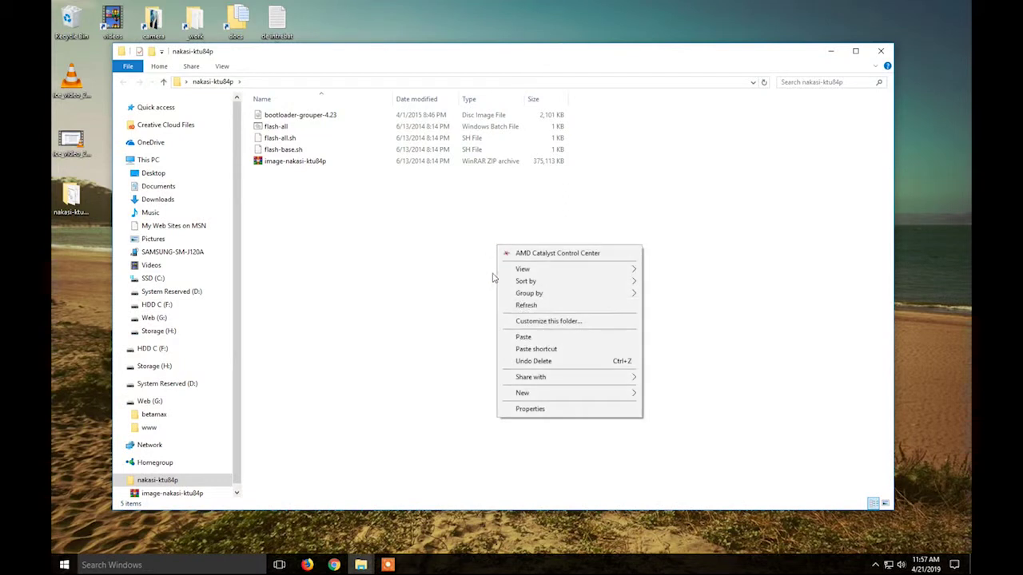
pyautogui.click(569, 336)
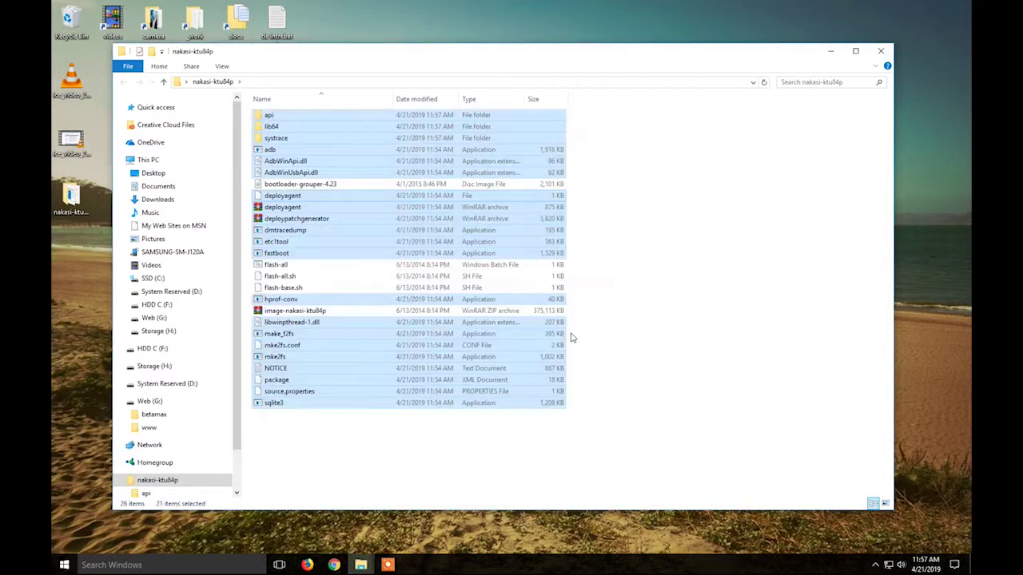
pyautogui.click(627, 326)
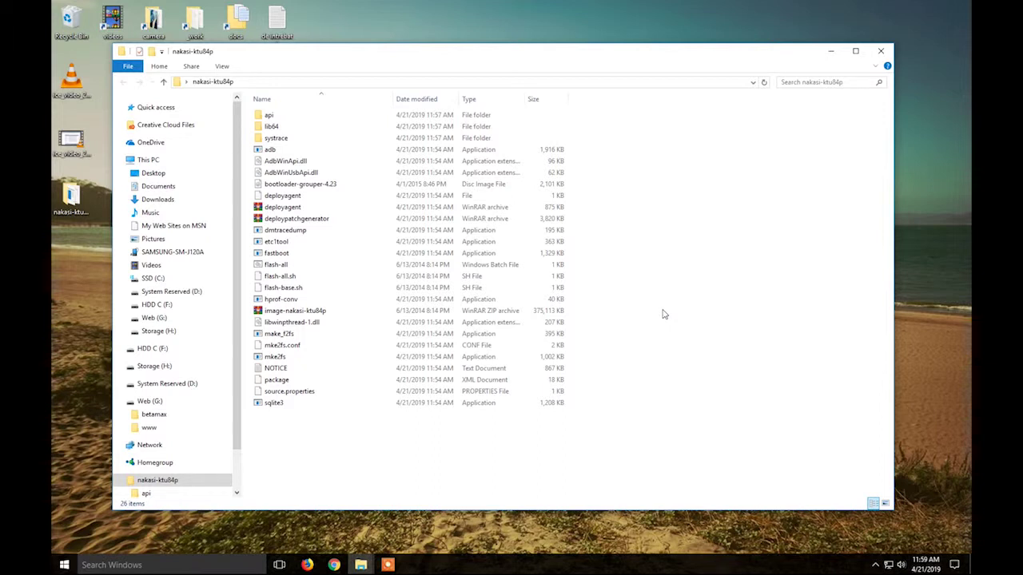
# Step: Open a command window in the nakasi-ktu84p folder and run "adb devices" to list the attached devices
pyautogui.moveTo(657, 272); pyautogui.dragTo(731, 385)
pyautogui.rightClick(652, 256)
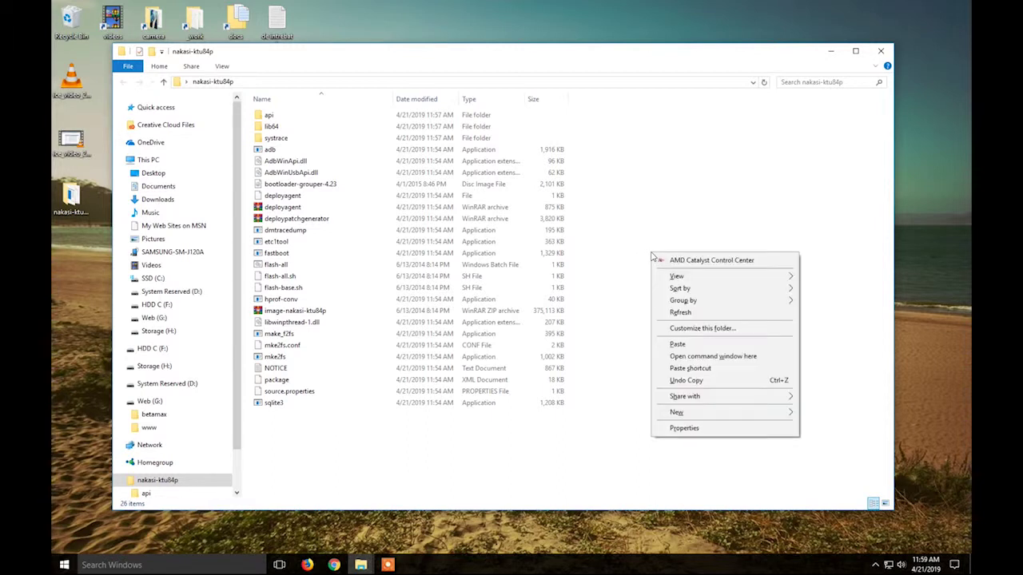
pyautogui.click(719, 361)
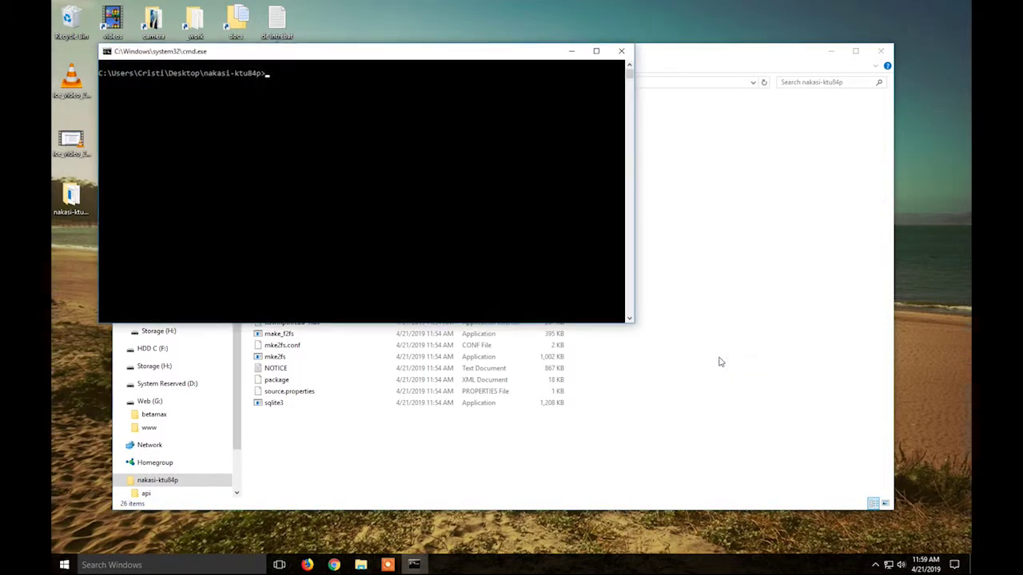
pyautogui.moveTo(394, 58); pyautogui.dragTo(584, 159)
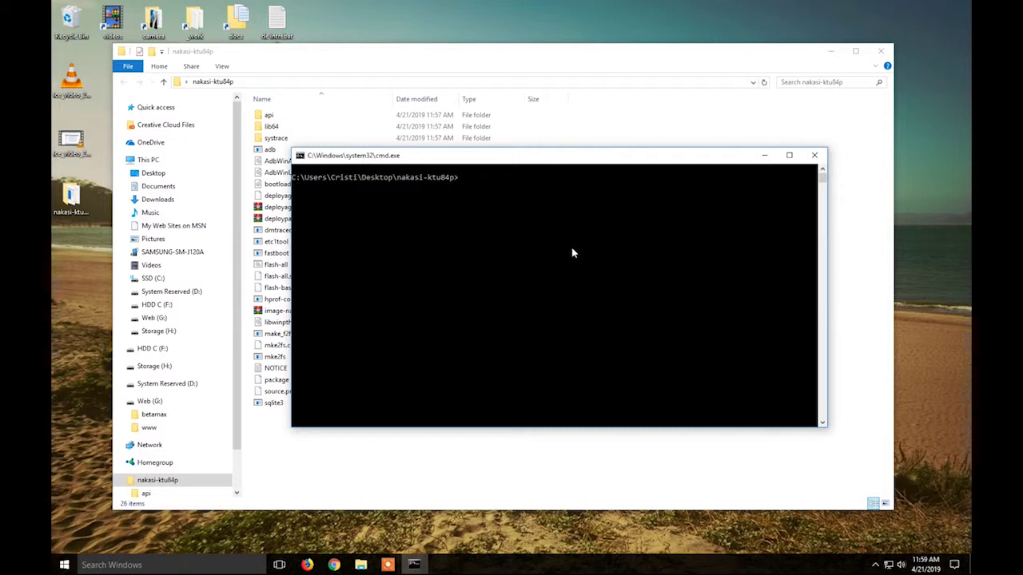
pyautogui.write('adb devices')
pyautogui.press('Return')
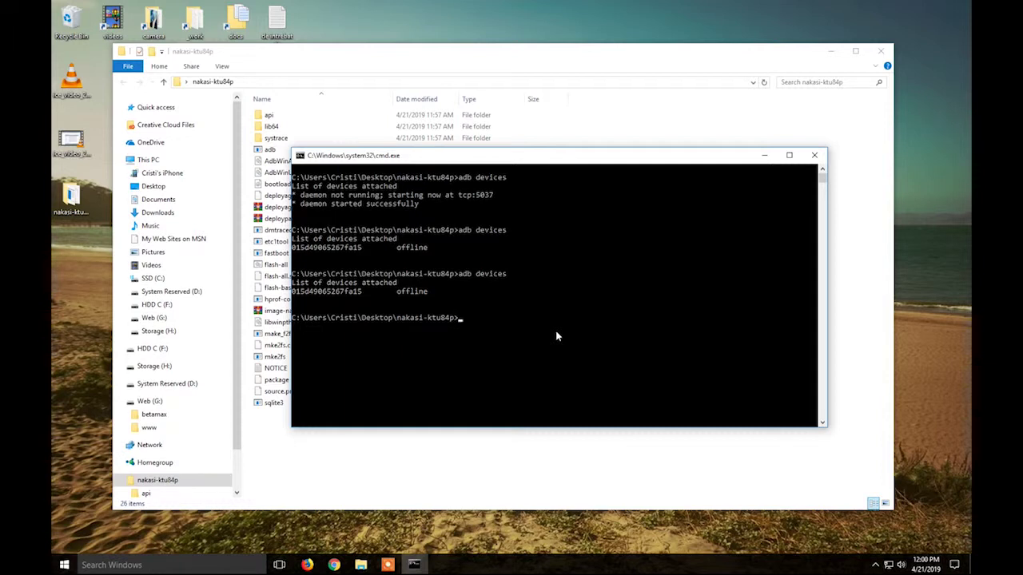
# Step: Run "adb reboot bootloader" in the command window to restart the tablet into its bootloader
pyautogui.click(564, 353)
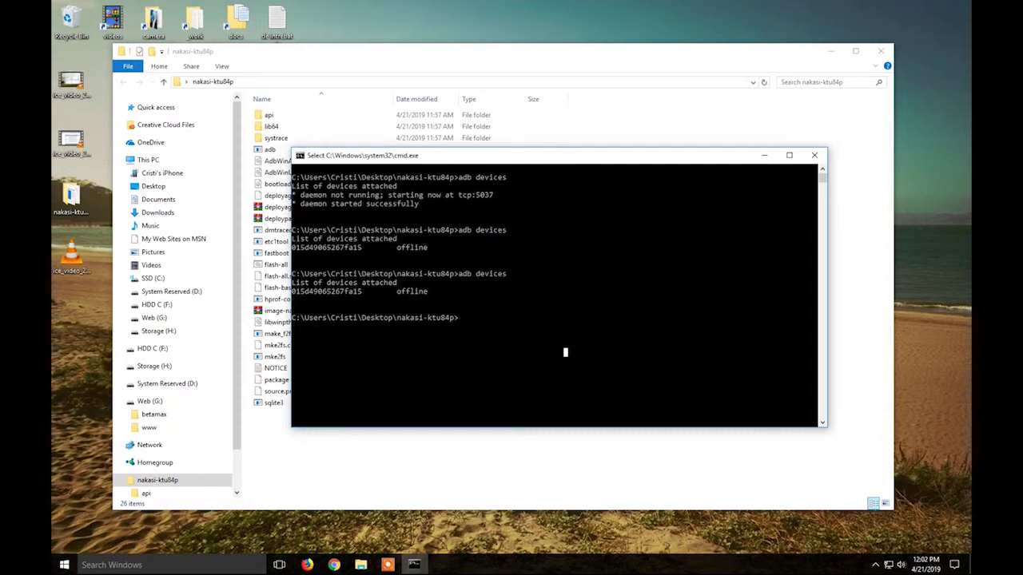
pyautogui.click(506, 335)
pyautogui.write('ad')
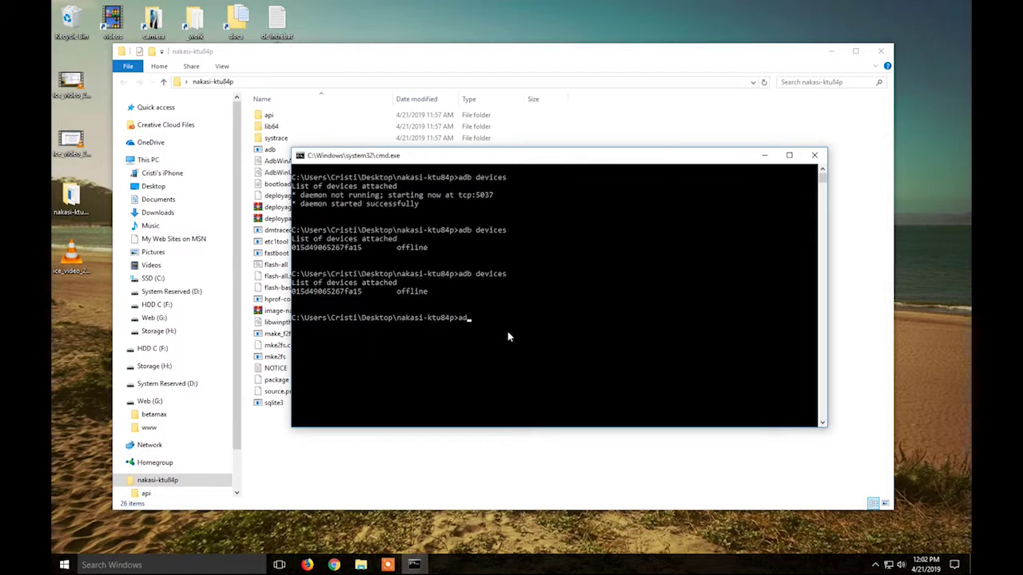
pyautogui.write('b reboot bootloader')
pyautogui.press('Return')
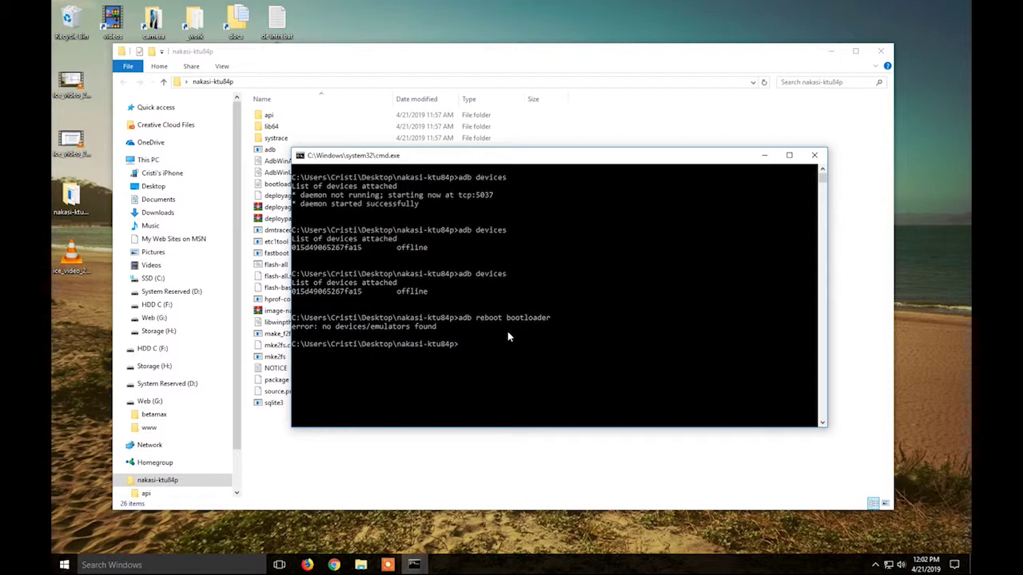
# Step: Run "fastboot oem unlock" in the command window to unlock the tablet's bootloader
pyautogui.write('Fastbook')
pyautogui.press('BackSpace')
pyautogui.press('BackSpace')
pyautogui.press('BackSpace')
pyautogui.press('BackSpace')
pyautogui.press('BackSpace')
pyautogui.press('BackSpace')
pyautogui.press('BackSpace')
pyautogui.press('BackSpace')
pyautogui.write('fastboot oem unlock')
pyautogui.press('Return')
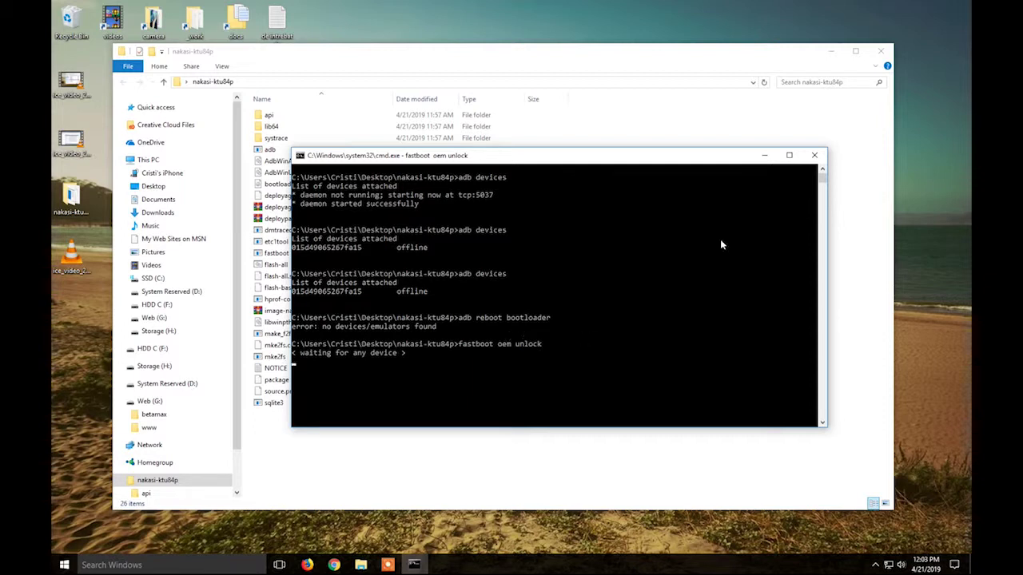
# Step: Close the command window and open a new one in the nakasi-ktu84p folder, placed nearer the middle of the desktop
pyautogui.click(814, 155)
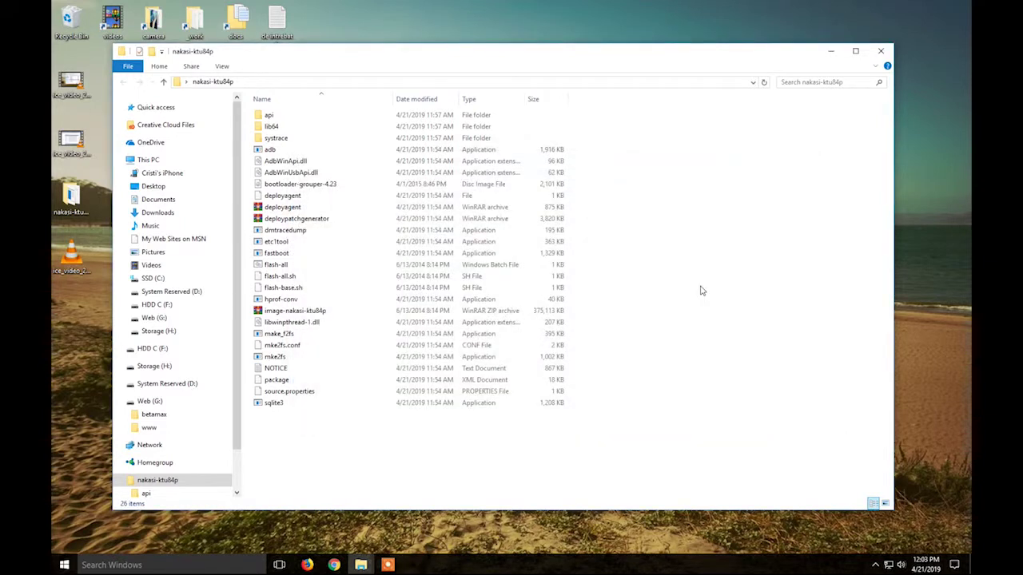
pyautogui.keyDown('shift'); pyautogui.rightClick(700, 291); pyautogui.keyUp('shift')
pyautogui.click(705, 386)
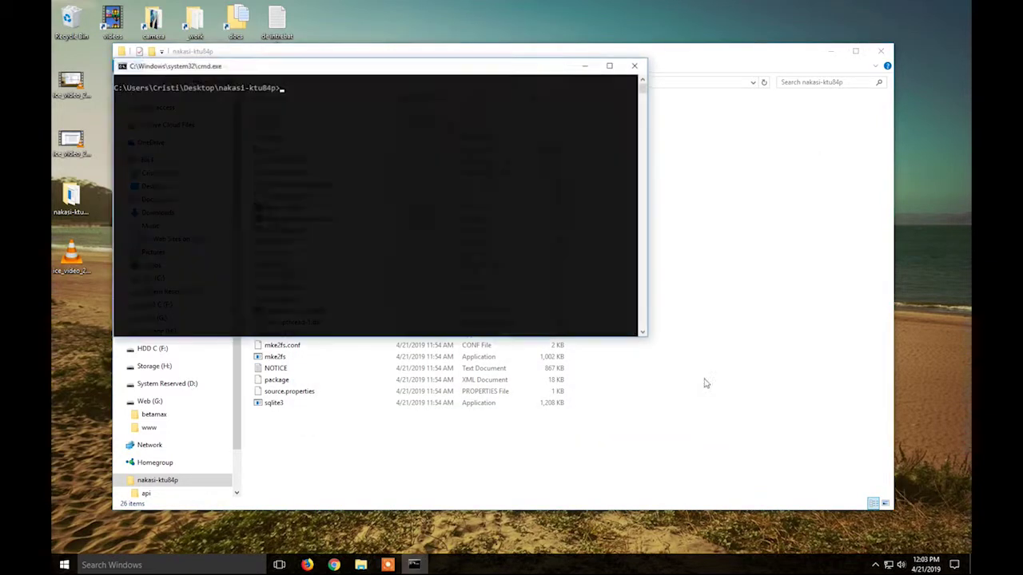
pyautogui.moveTo(349, 67); pyautogui.dragTo(458, 172)
pyautogui.click(487, 289)
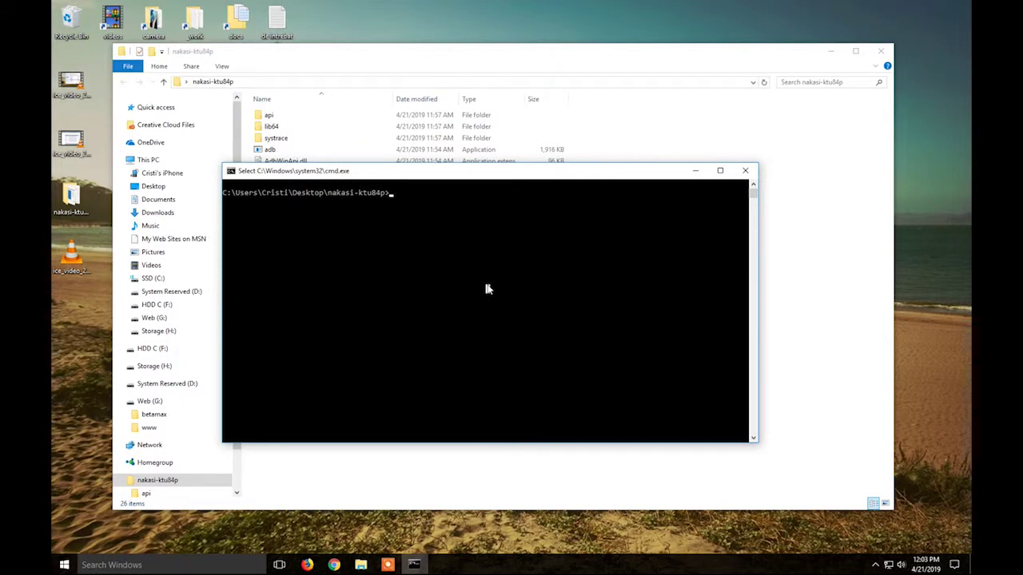
pyautogui.press('Escape')
# Step: Run the "flash-all" script in the new command window to flash the factory image
pyautogui.write('flashh')
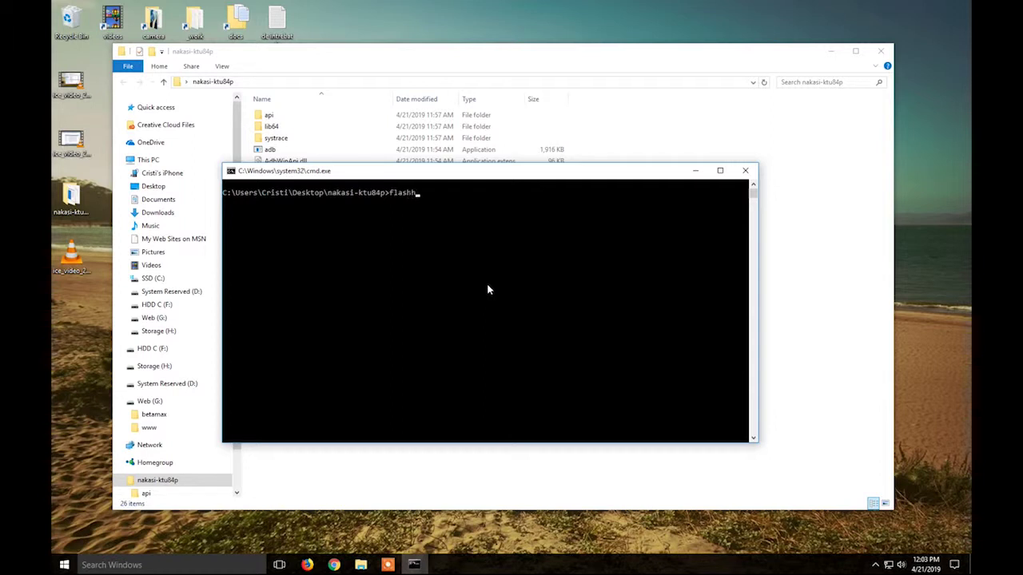
pyautogui.press('BackSpace')
pyautogui.write('sh')
pyautogui.press('BackSpace')
pyautogui.press('BackSpace')
pyautogui.write('h-all')
pyautogui.press('Return')
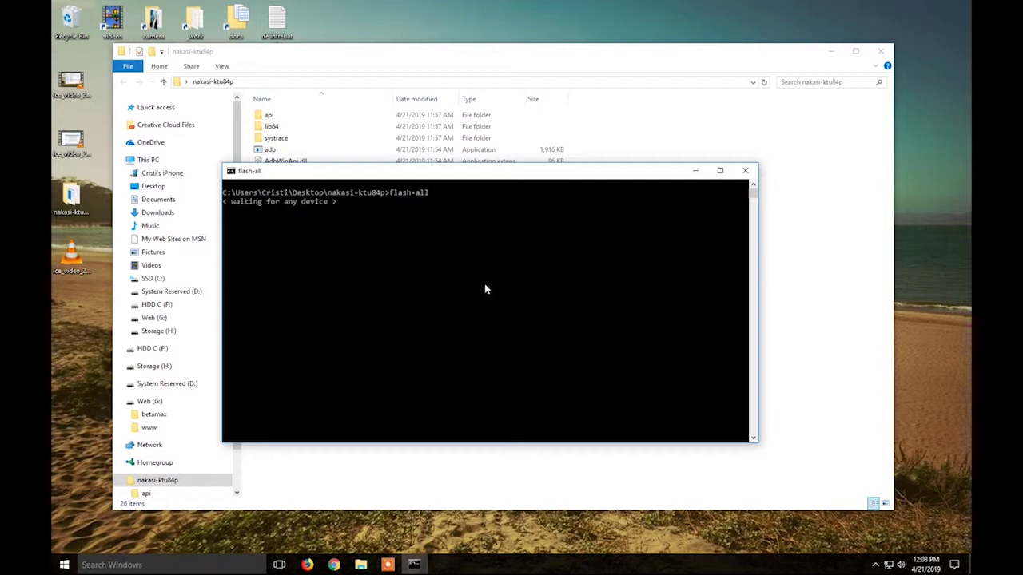
pyautogui.moveTo(457, 177); pyautogui.dragTo(485, 113)
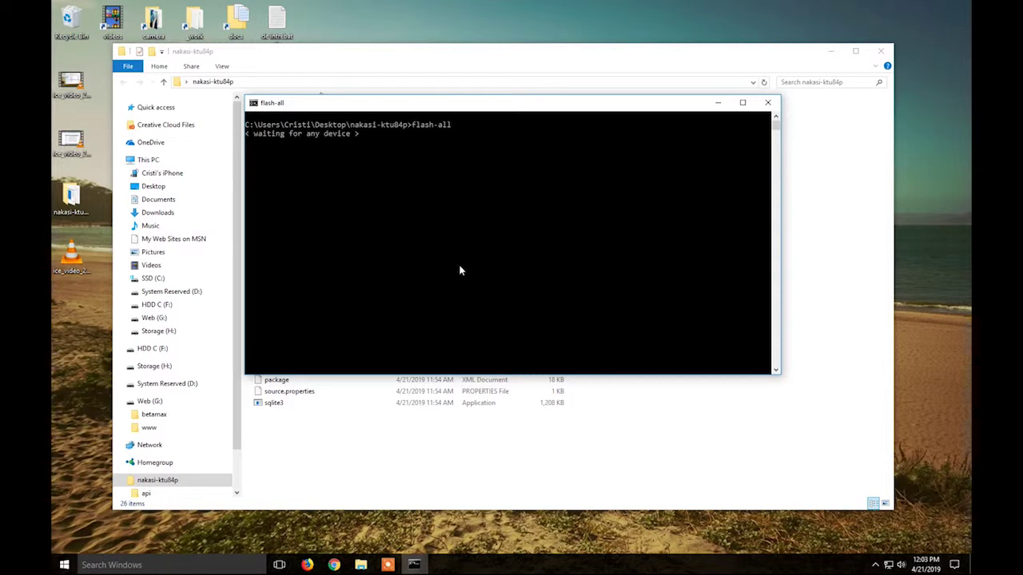
pyautogui.click(408, 143)
pyautogui.moveTo(514, 103); pyautogui.dragTo(543, 154)
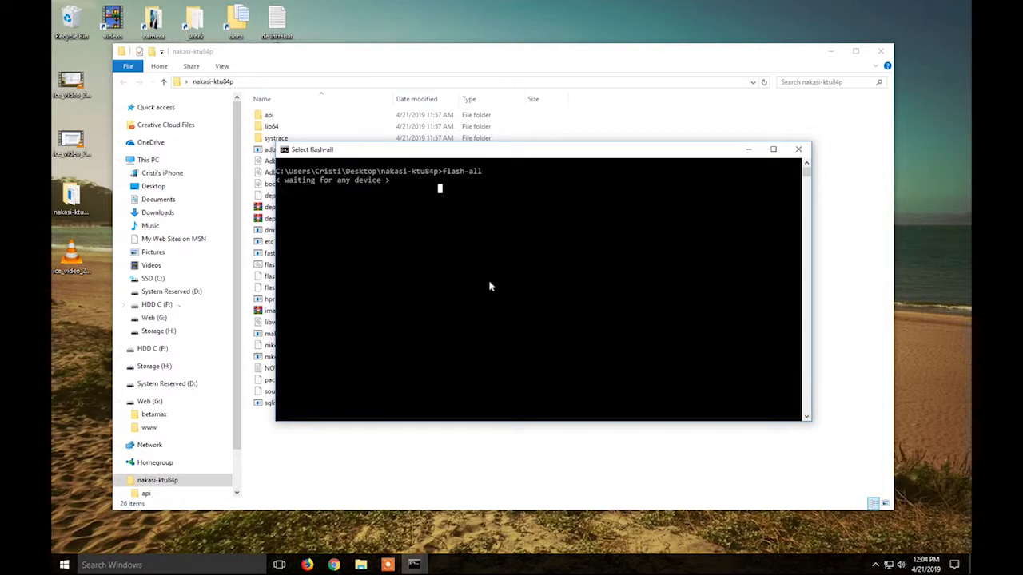
pyautogui.click(214, 569)
pyautogui.click(407, 374)
pyautogui.click(217, 565)
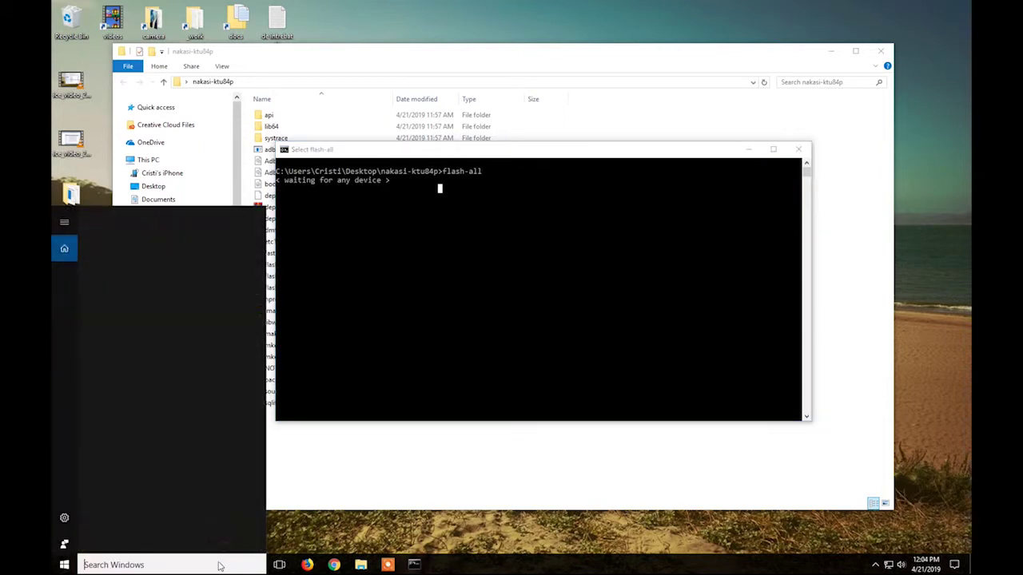
pyautogui.click(409, 372)
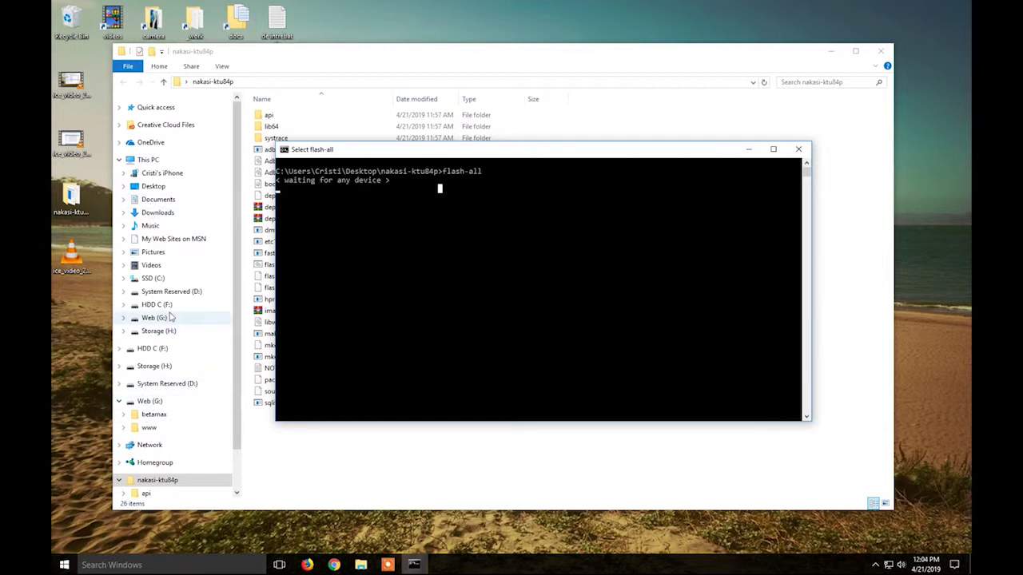
# Step: Search Windows for "my pc", open the properties of This PC, and maximize the System window
pyautogui.click(217, 566)
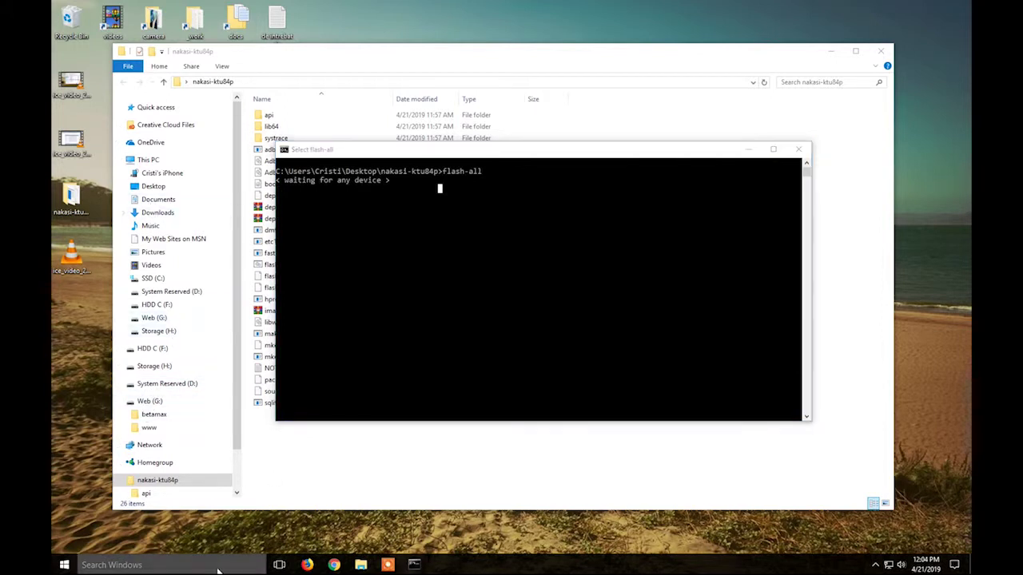
pyautogui.write('my pc')
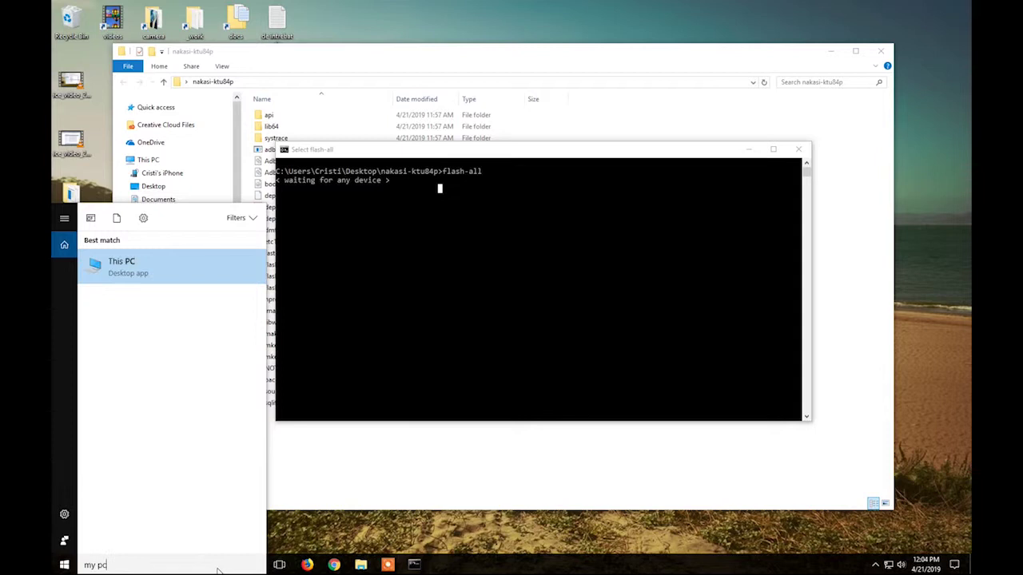
pyautogui.rightClick(152, 269)
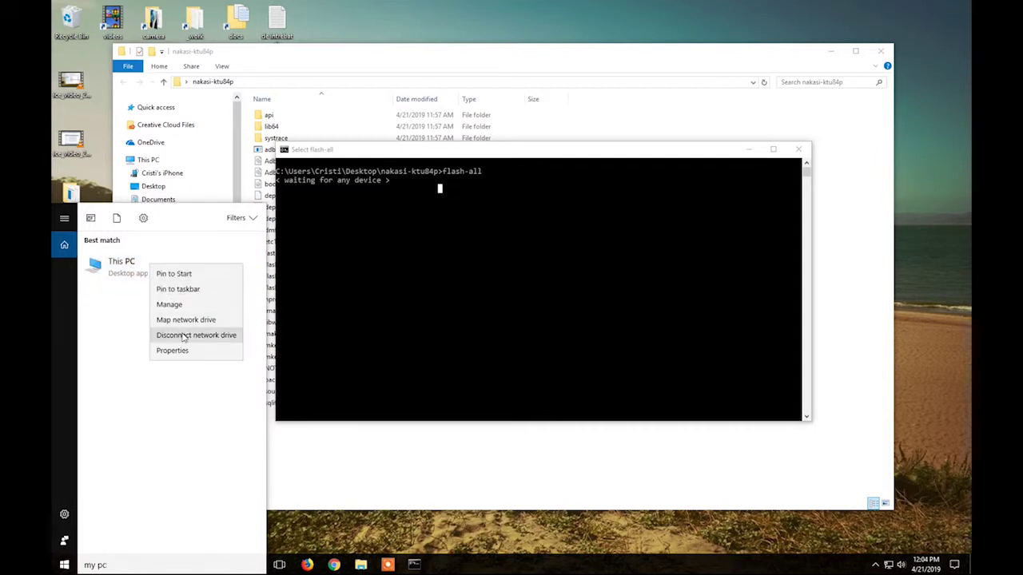
pyautogui.click(191, 353)
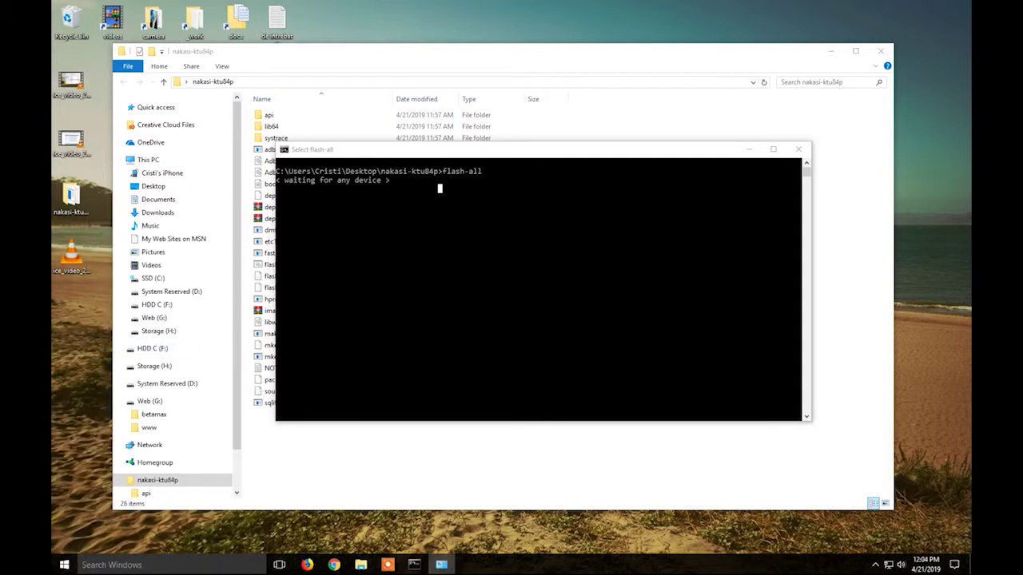
pyautogui.moveTo(667, 130); pyautogui.dragTo(620, 139)
pyautogui.doubleClick(587, 139)
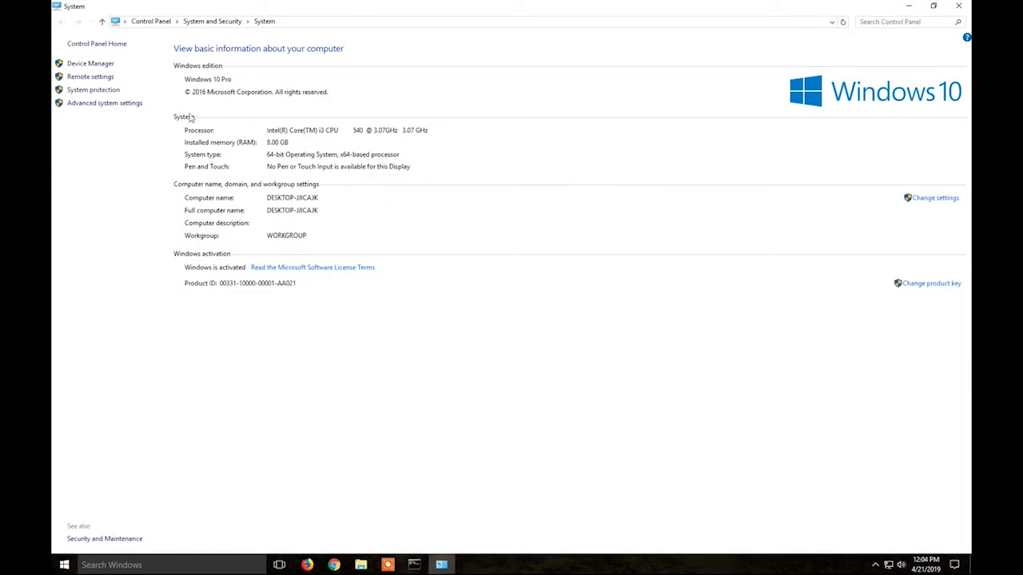
# Step: Open Device Manager and start a manual driver update for the unknown device under Other devices, browsing the computer for driver software
pyautogui.click(88, 65)
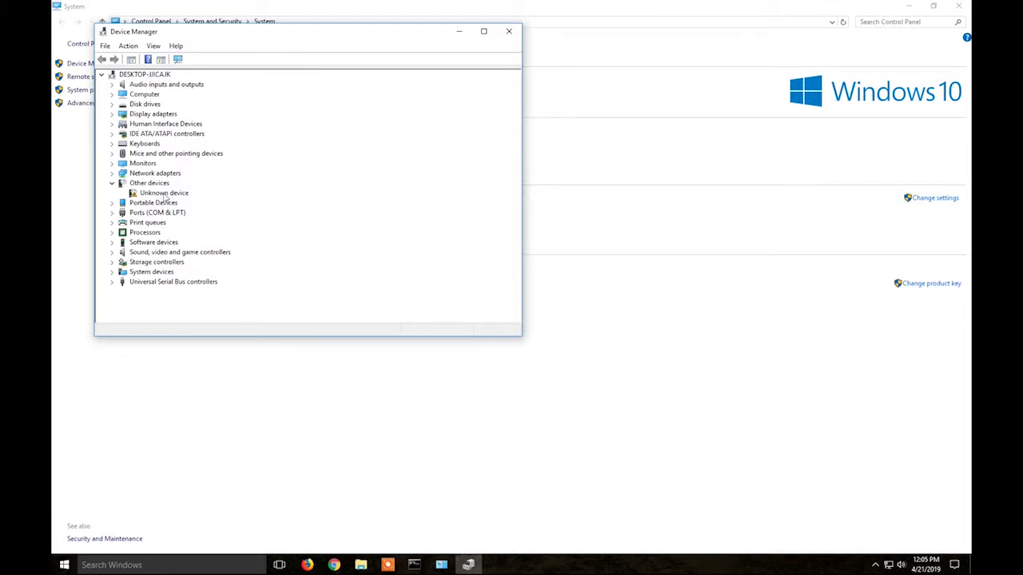
pyautogui.click(164, 194)
pyautogui.rightClick(163, 197)
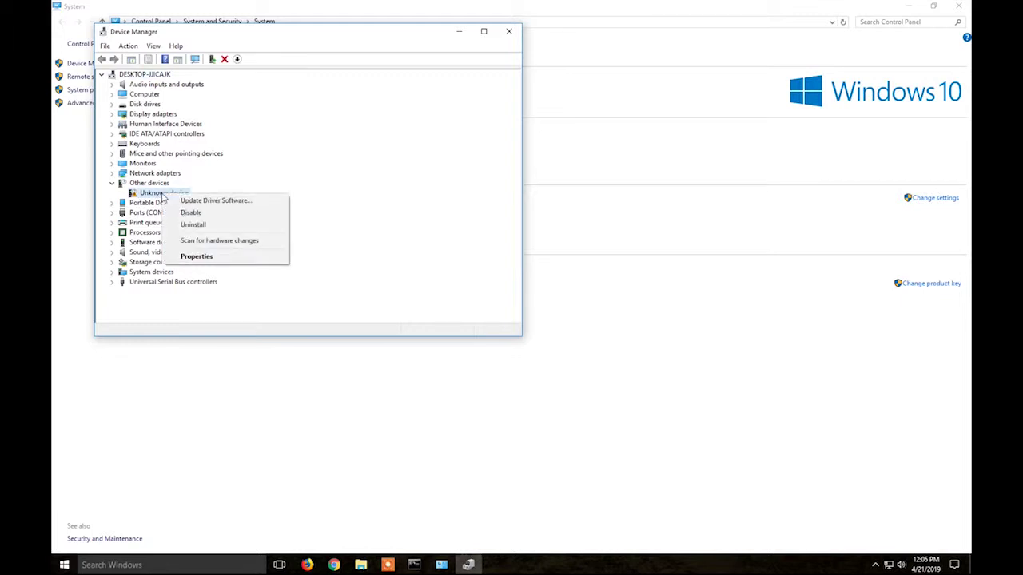
pyautogui.click(244, 203)
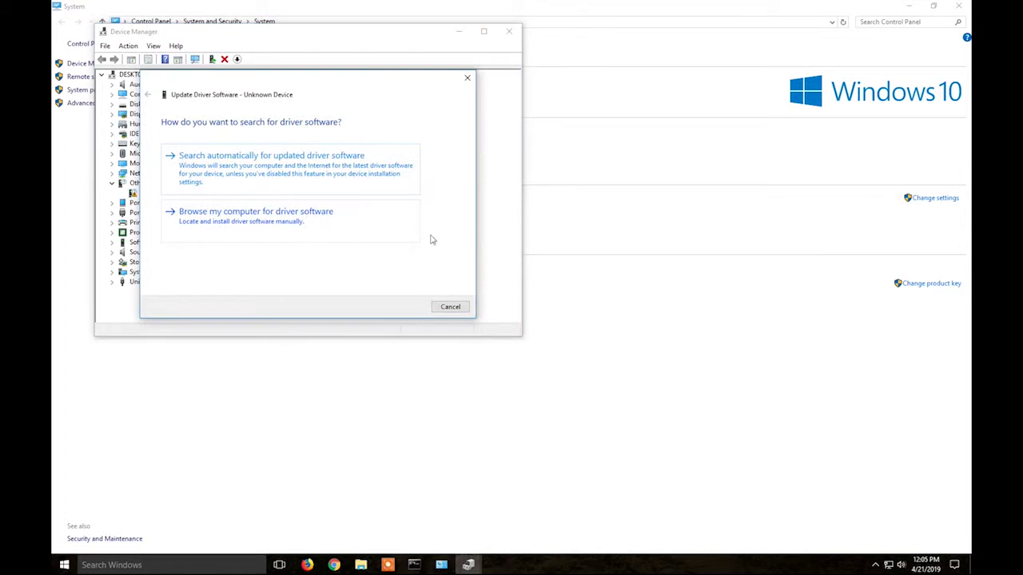
pyautogui.click(317, 227)
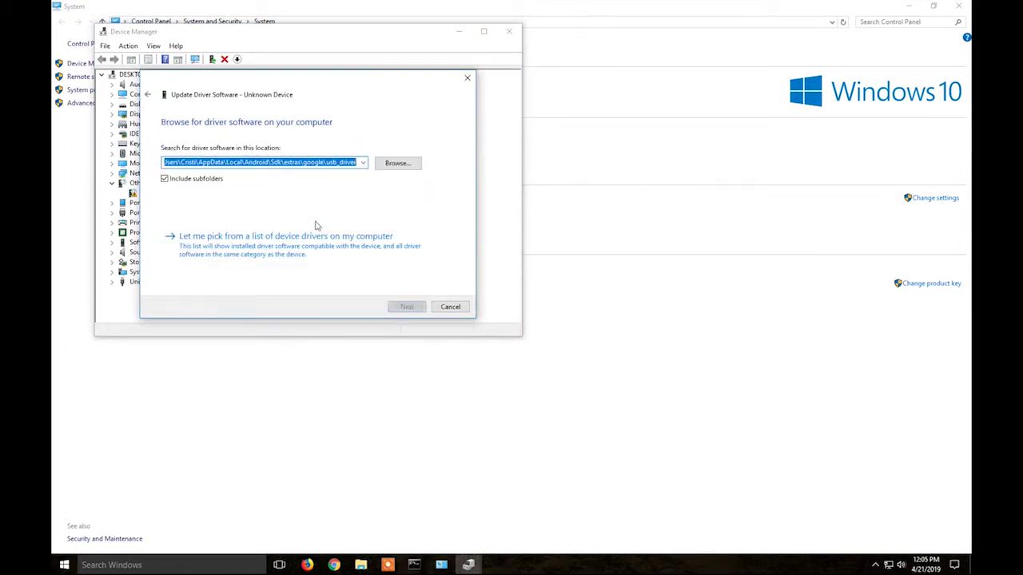
# Step: Examine the driver search location, the google\usb_driver folder within the Android Sdk extras
pyautogui.click(330, 168)
pyautogui.moveTo(314, 168); pyautogui.dragTo(163, 168)
pyautogui.click(248, 169)
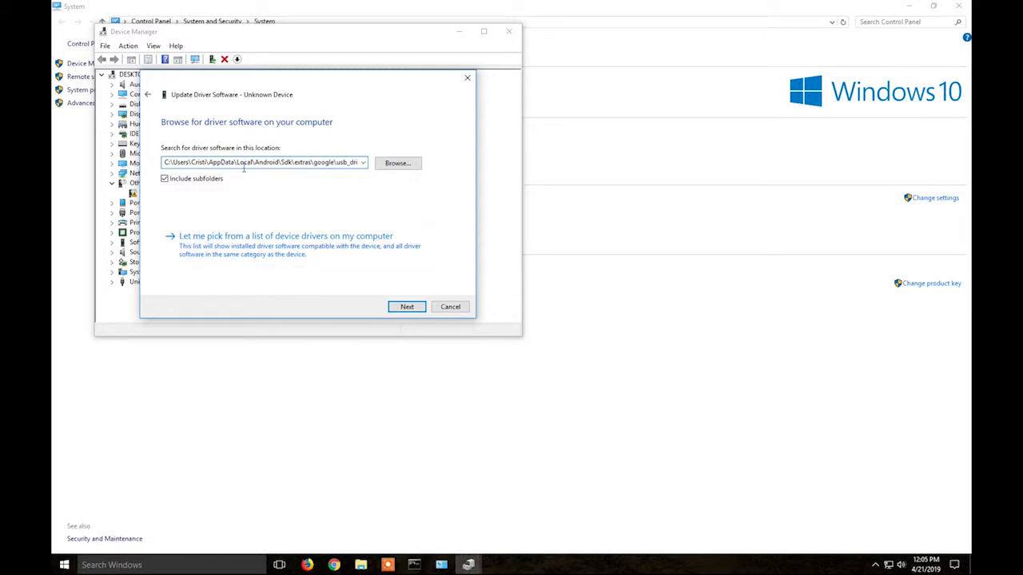
pyautogui.moveTo(300, 168); pyautogui.dragTo(357, 167)
pyautogui.click(324, 165)
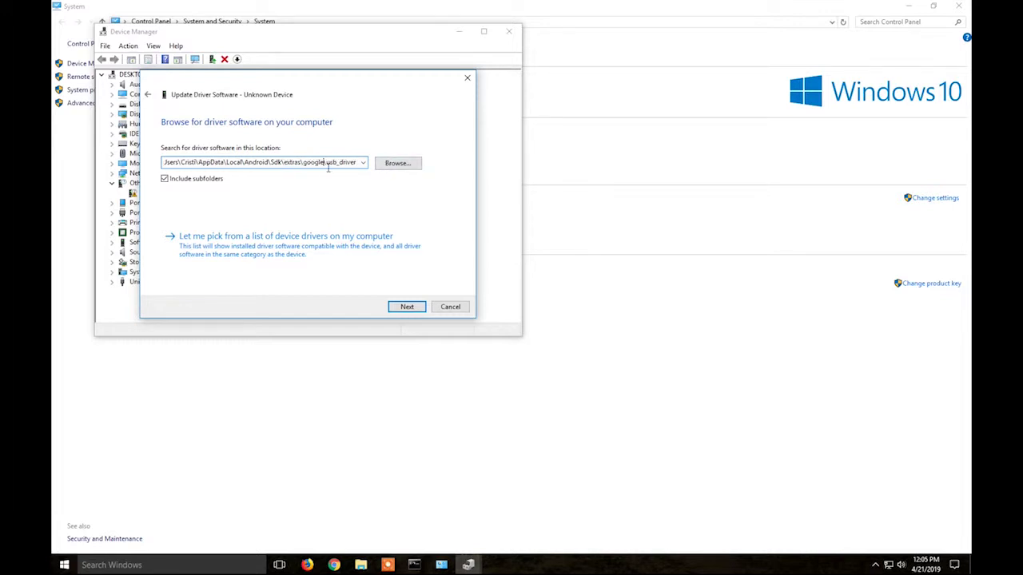
pyautogui.click(336, 165)
# Step: Cancel the driver update and close the System and Device Manager windows
pyautogui.click(438, 308)
pyautogui.click(511, 30)
pyautogui.click(517, 24)
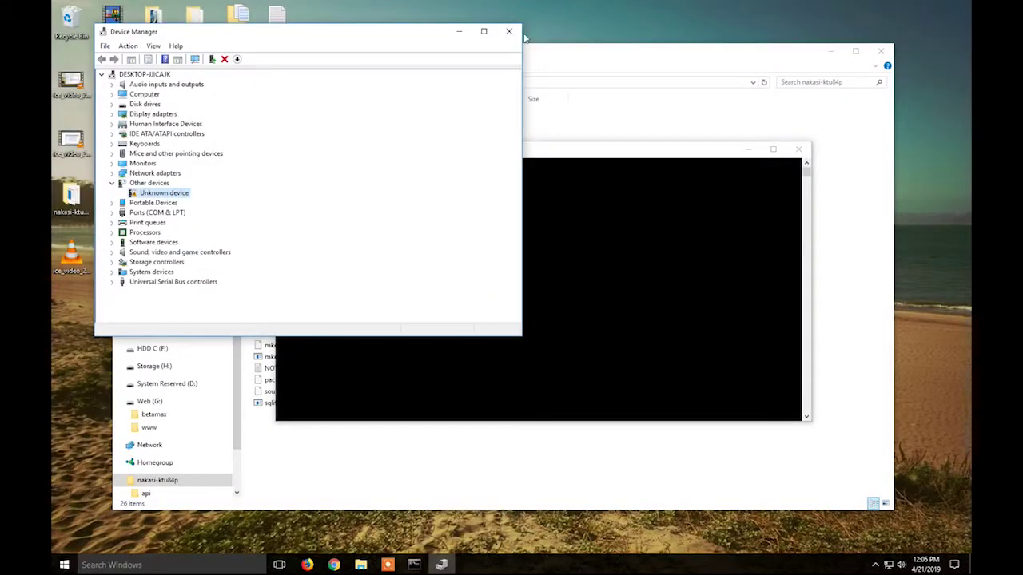
pyautogui.click(508, 30)
# Step: Examine the flash-all command and its output area in the command window and close that window
pyautogui.click(439, 258)
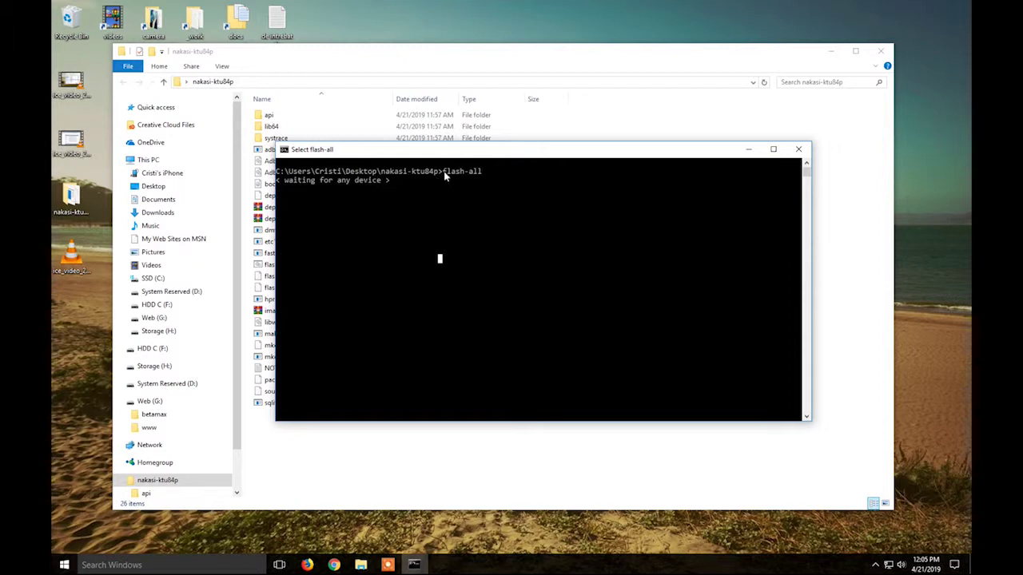
pyautogui.click(426, 260)
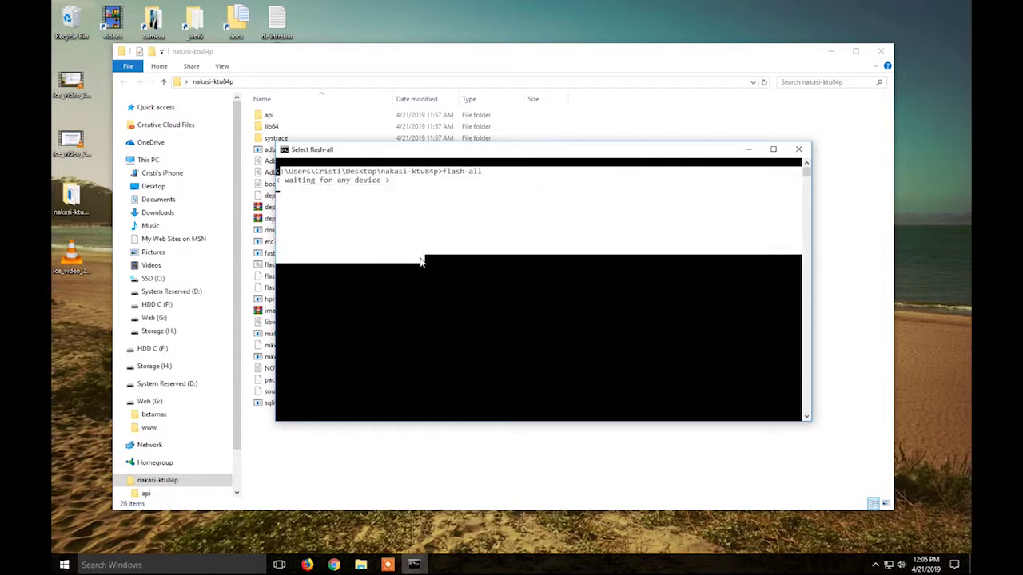
pyautogui.click(461, 277)
pyautogui.click(298, 171)
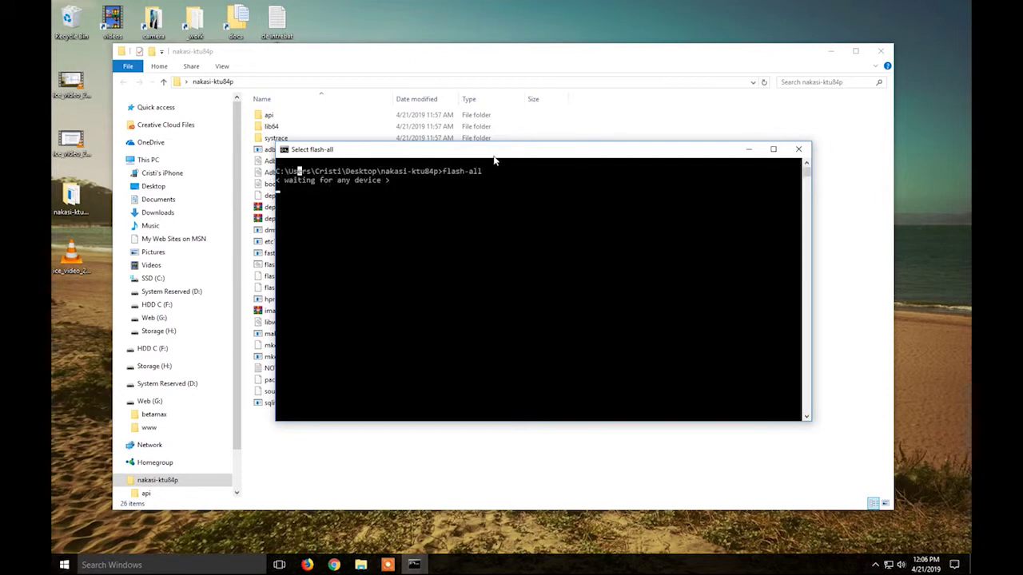
pyautogui.click(480, 322)
pyautogui.click(280, 172)
pyautogui.moveTo(280, 172); pyautogui.dragTo(479, 273)
pyautogui.click(540, 304)
pyautogui.click(278, 173)
pyautogui.click(798, 149)
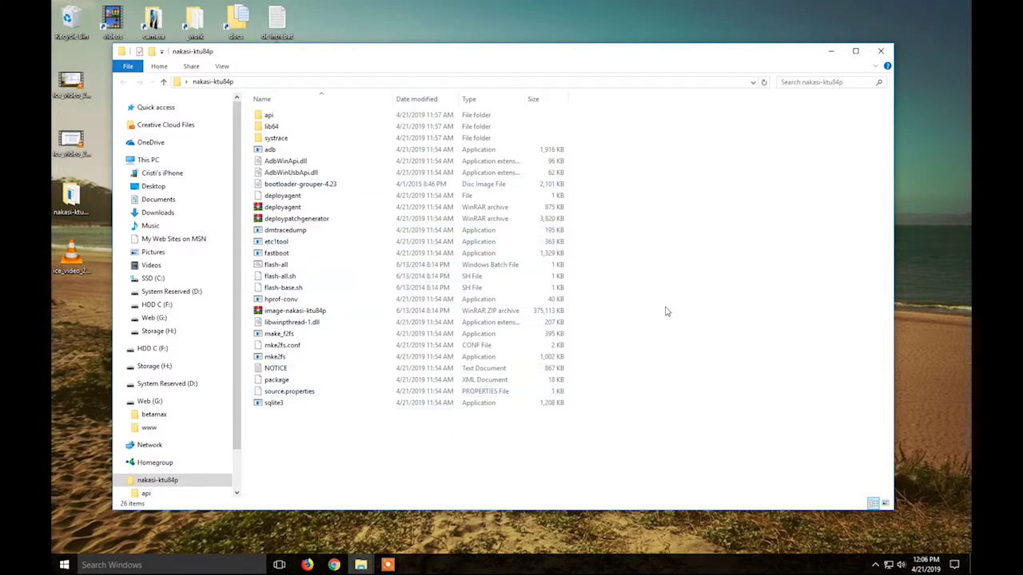
pyautogui.moveTo(596, 61); pyautogui.dragTo(606, 60)
pyautogui.click(306, 565)
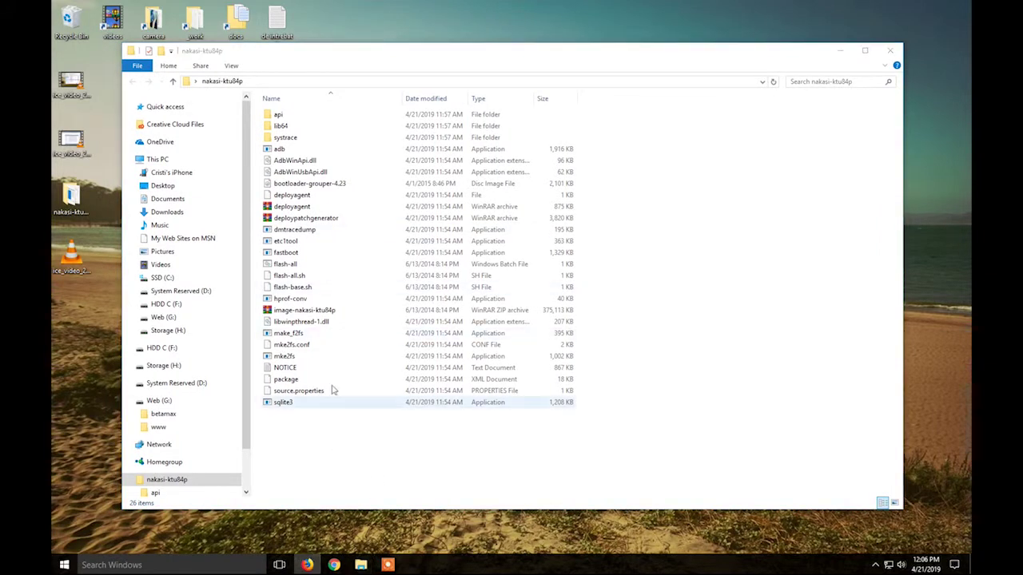
pyautogui.click(715, 221)
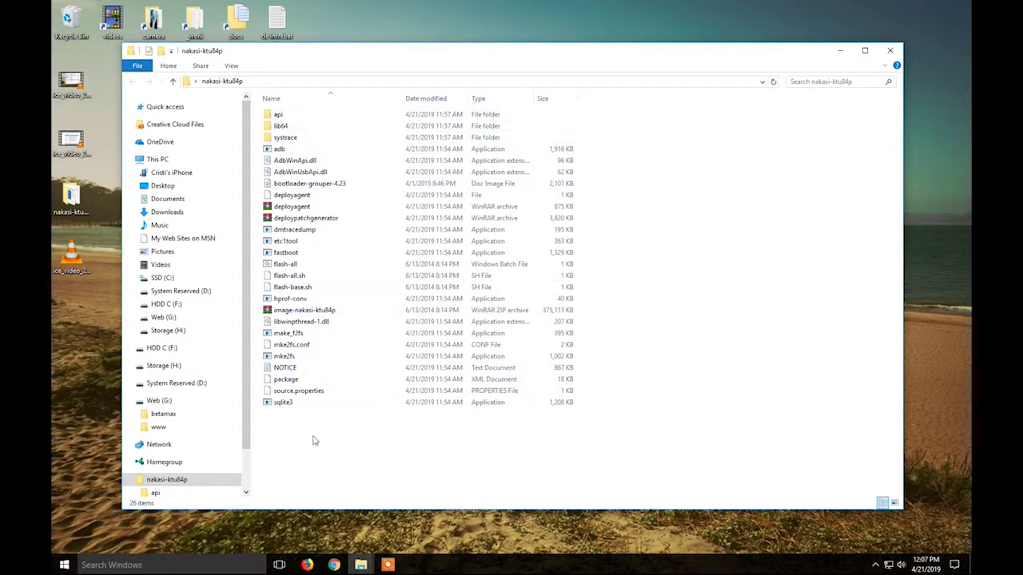
pyautogui.click(288, 268)
pyautogui.click(743, 321)
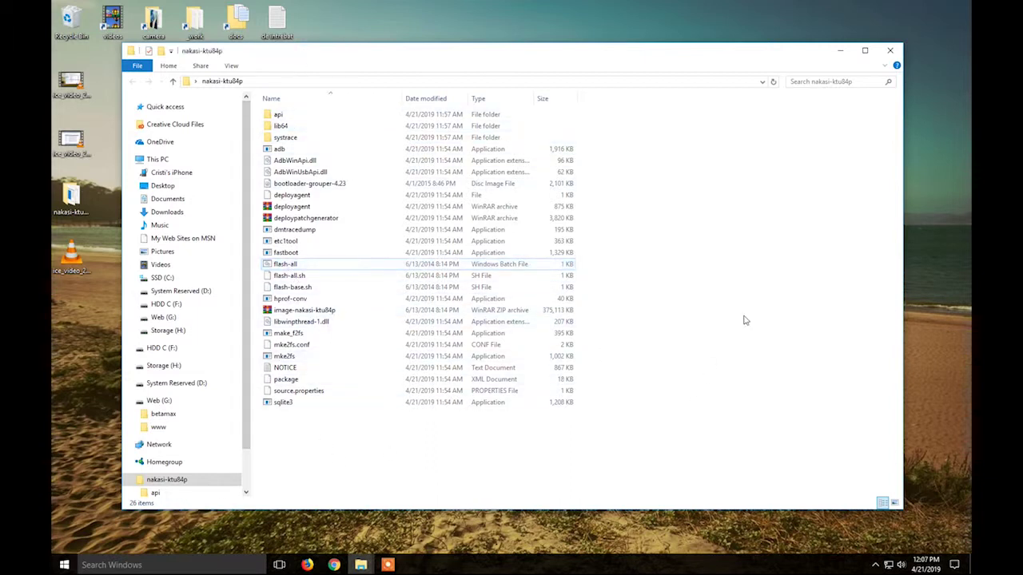
pyautogui.moveTo(656, 450); pyautogui.dragTo(831, 268)
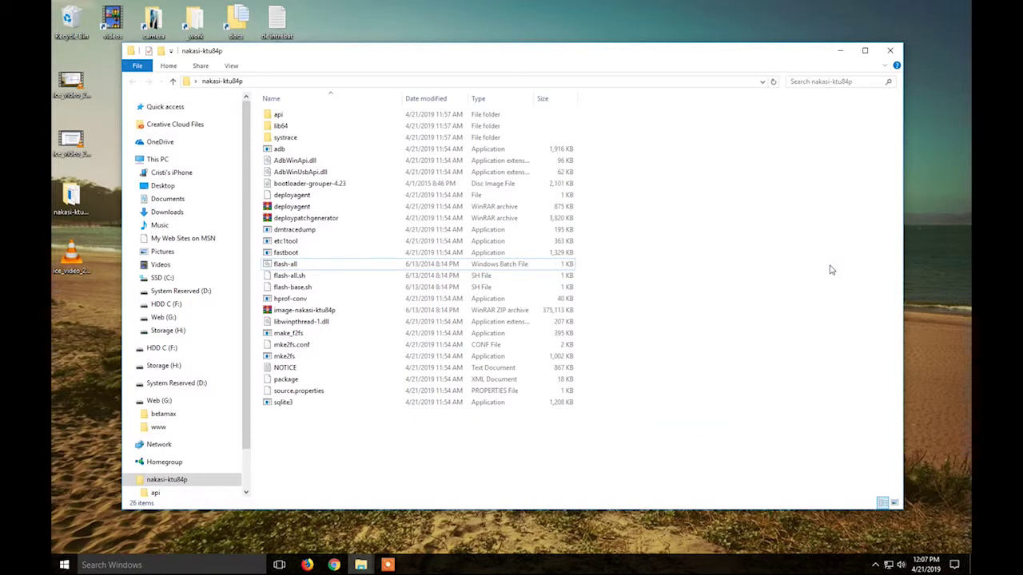